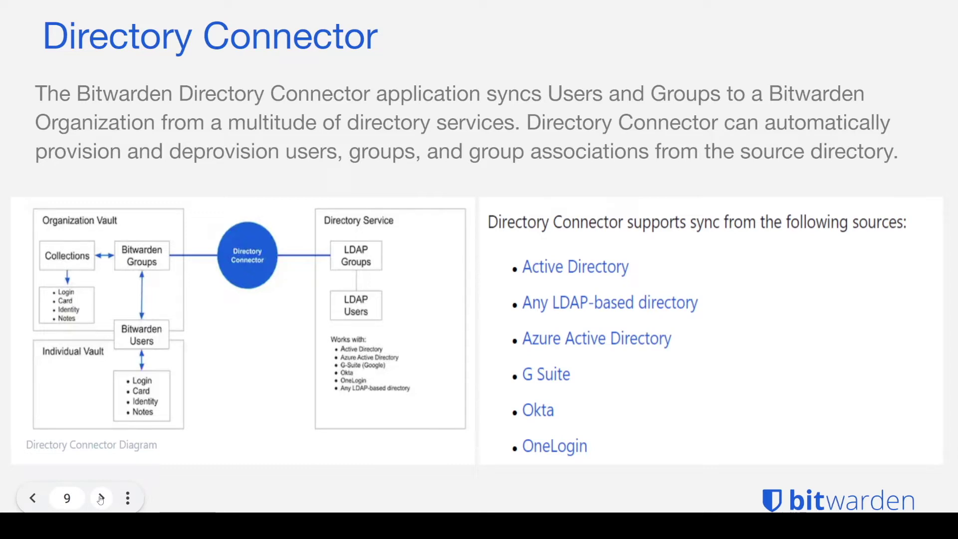
Step: Advance the slide deck from slide 9 to the 'let's get started' slide
click(101, 498)
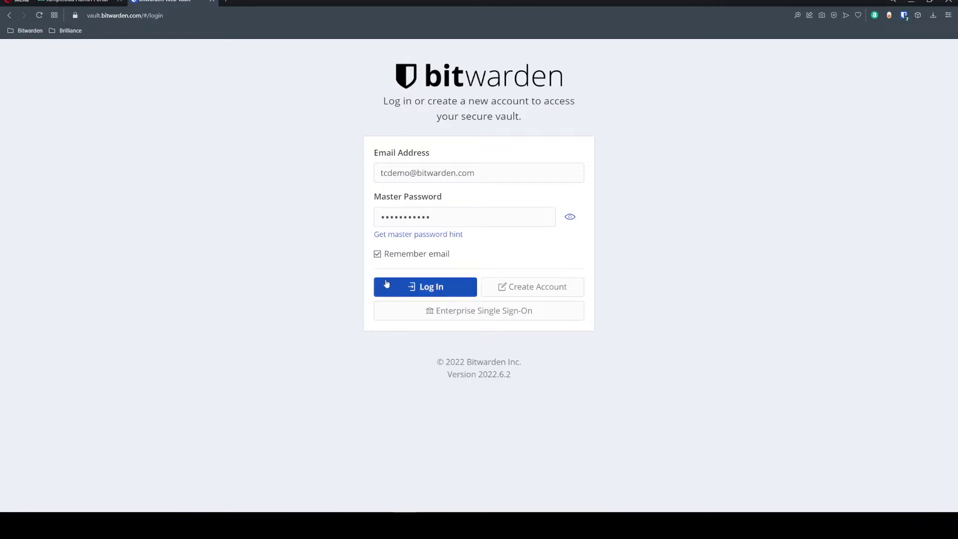
Step: Log in to the Bitwarden web vault
click(392, 285)
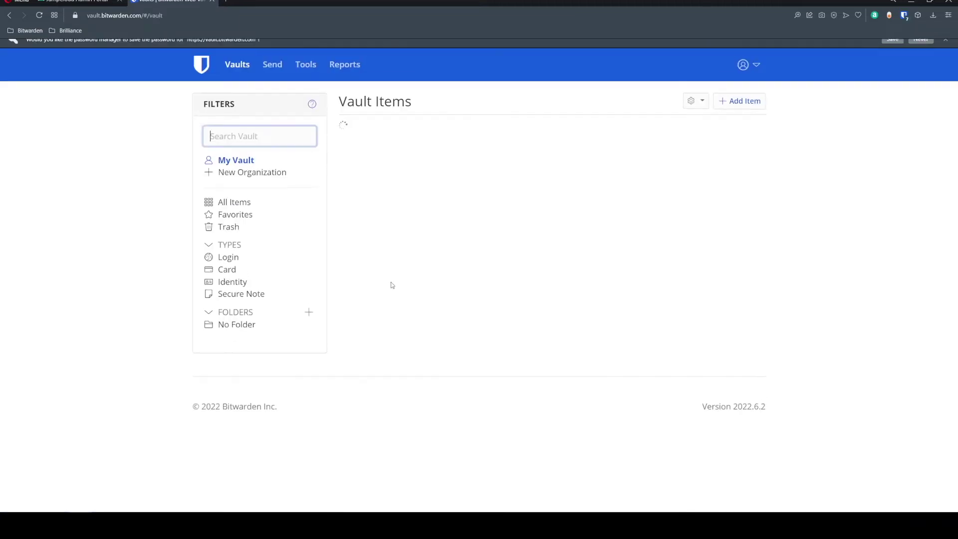
click(48, 3)
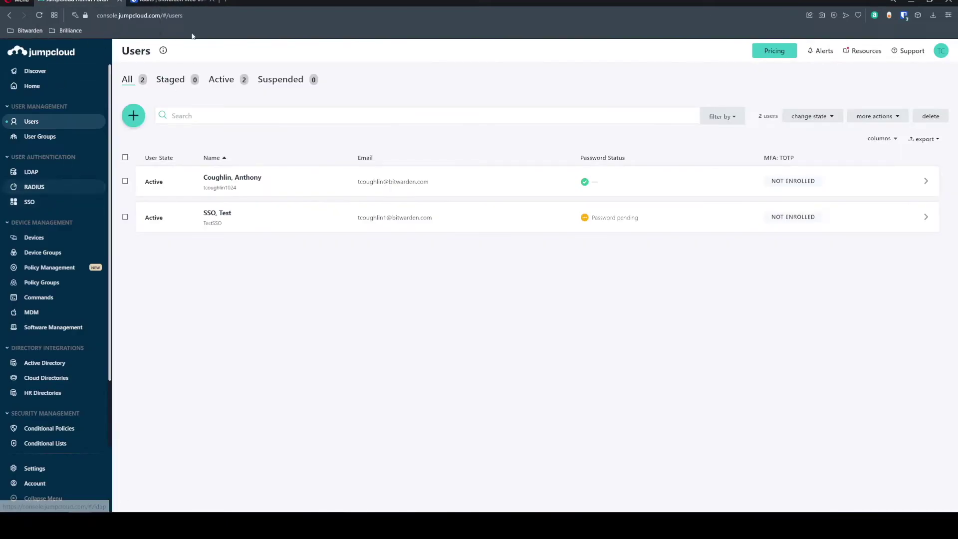
click(170, 2)
Step: Open Enterprise Demo's Single Sign-On settings and keep SAML 2.0 as the type
click(386, 79)
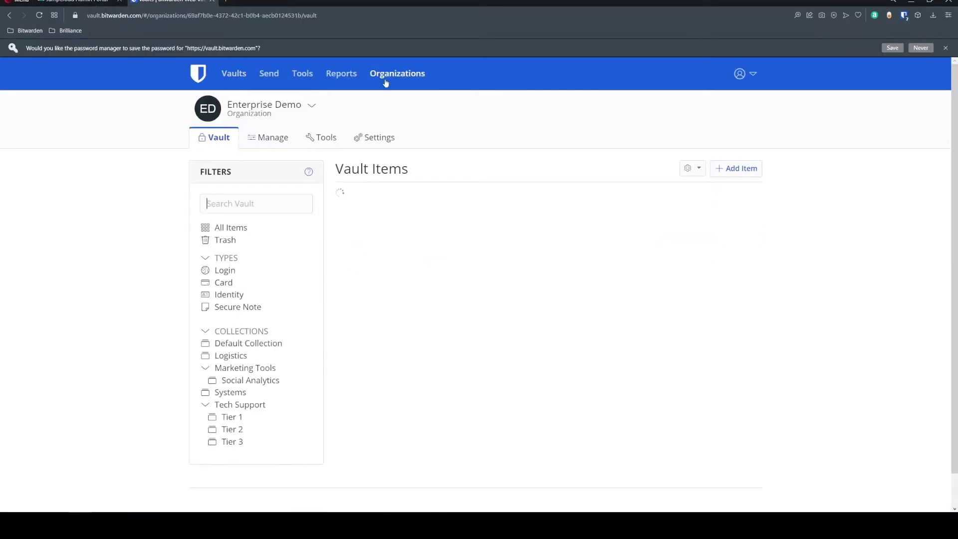
click(269, 137)
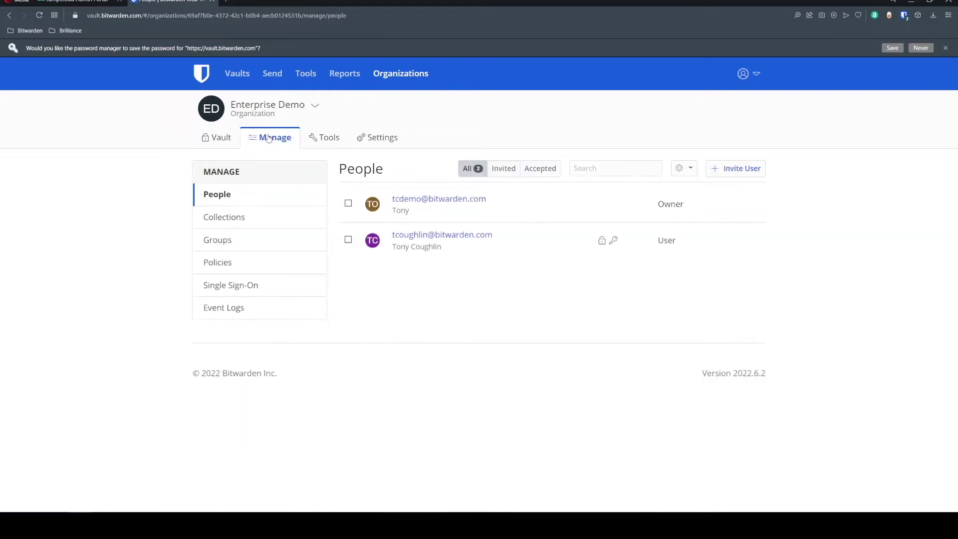
click(247, 288)
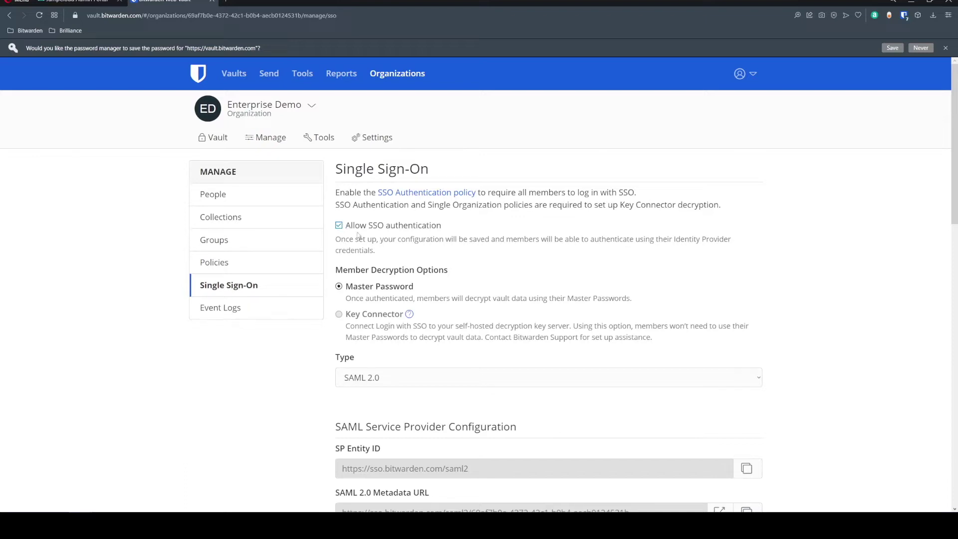
click(439, 375)
click(441, 388)
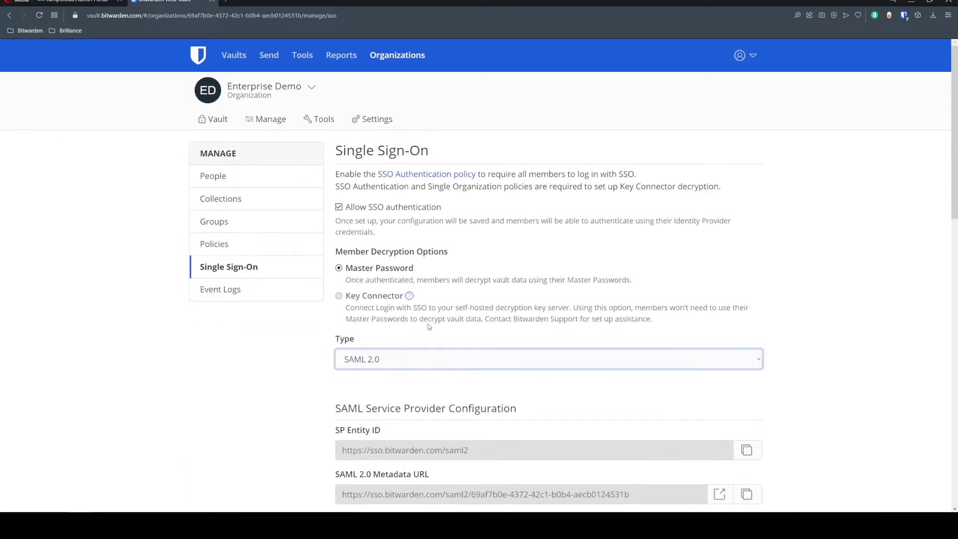
scroll(509, 285, down, 1)
scroll(509, 286, down, 1)
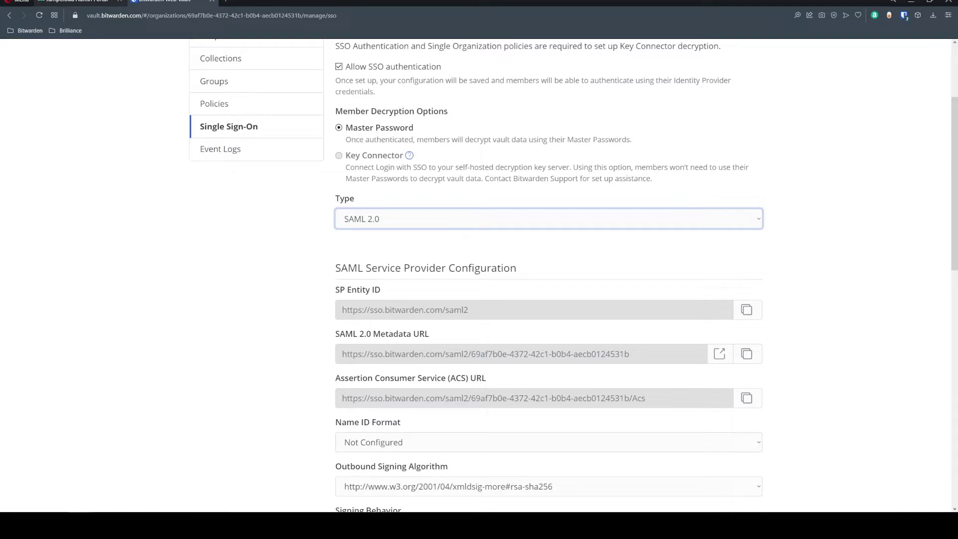
Step: Search JumpCloud's SSO application catalog for Bitwarden and start configuring it
click(74, 2)
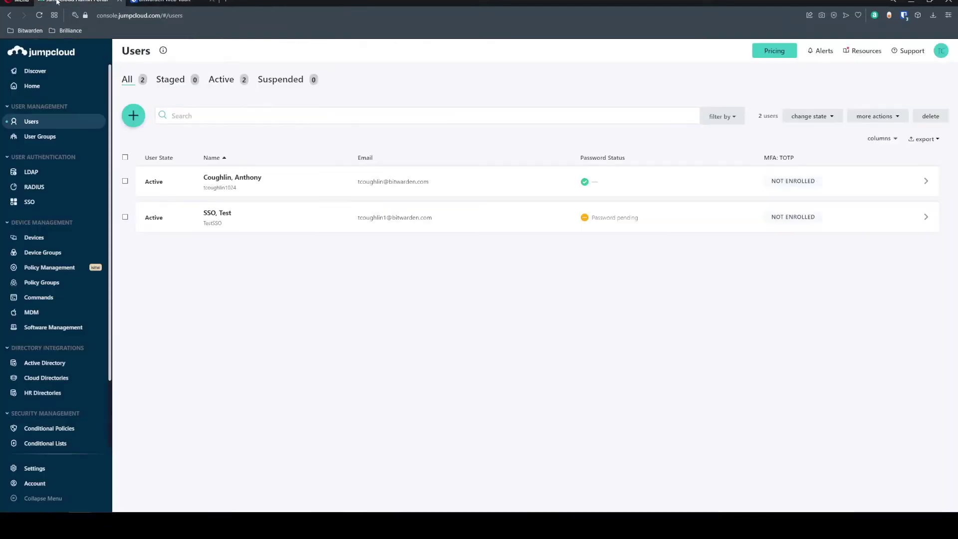
click(30, 202)
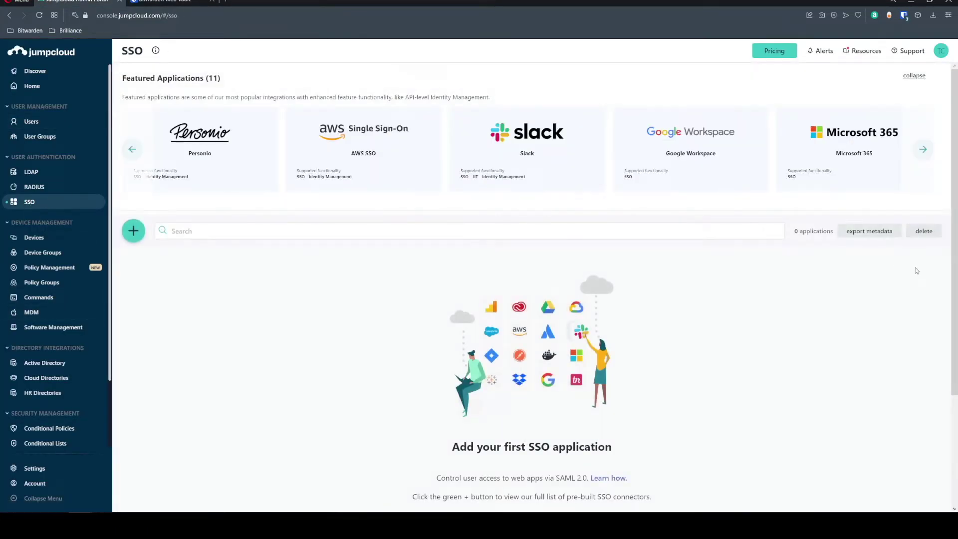
click(134, 235)
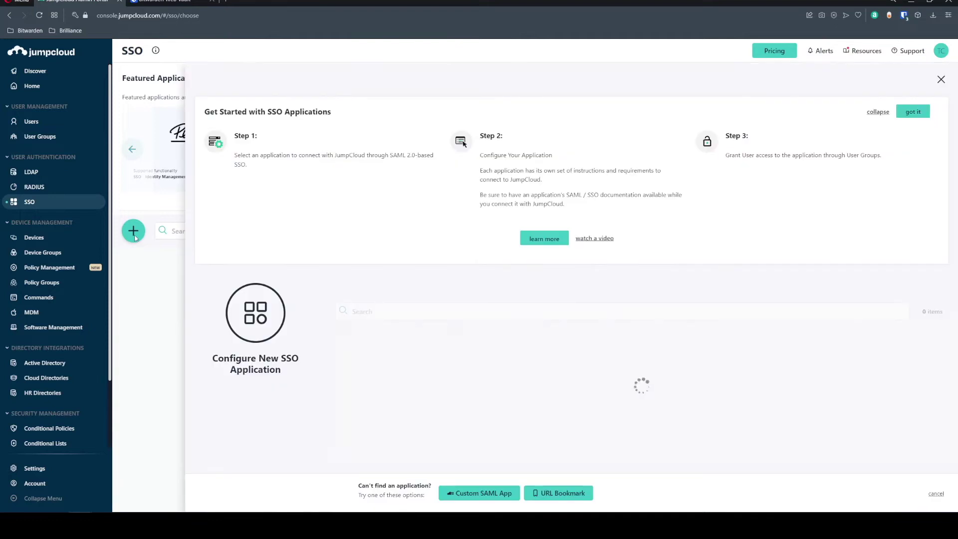
text(Bitwarden)
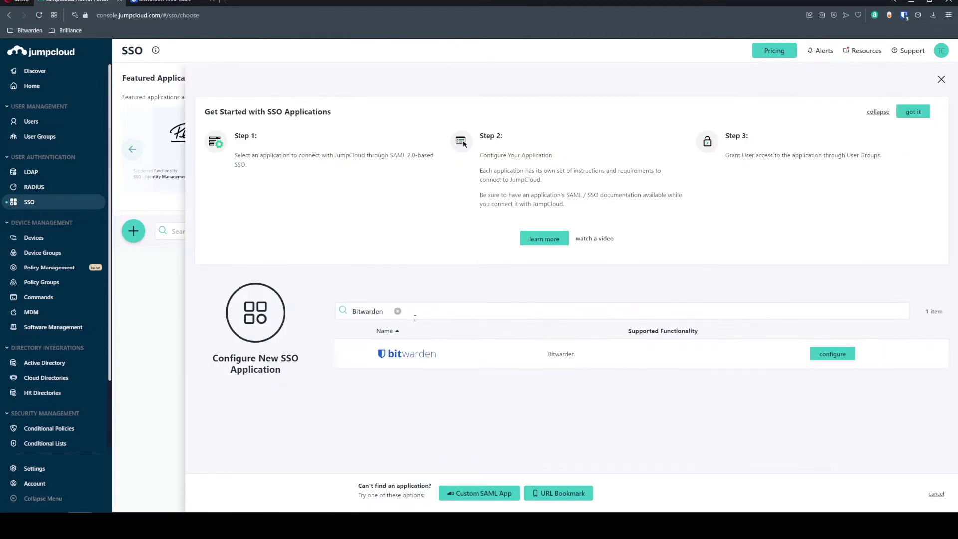
click(832, 354)
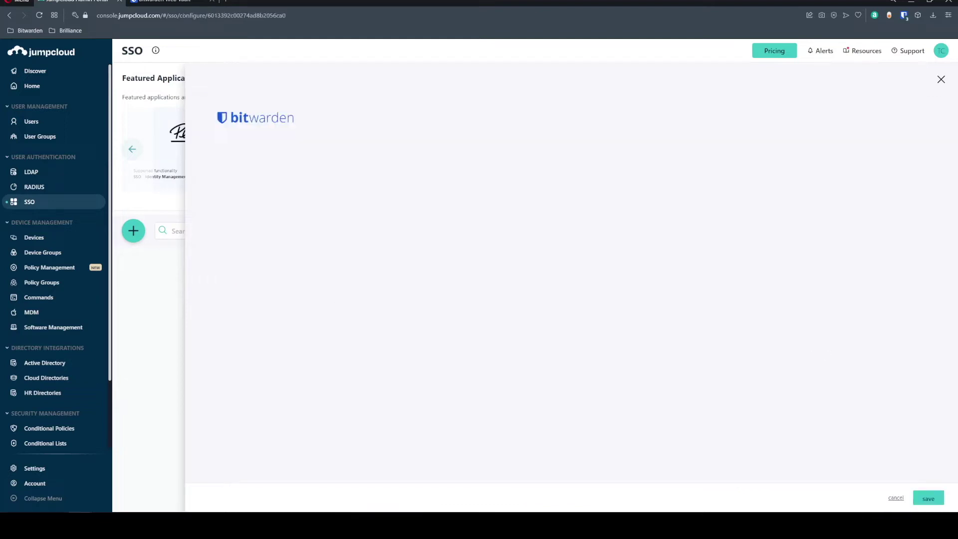
Step: Label the app BitwardenBrillianceTest, activate it, and download its public certificate
click(412, 172)
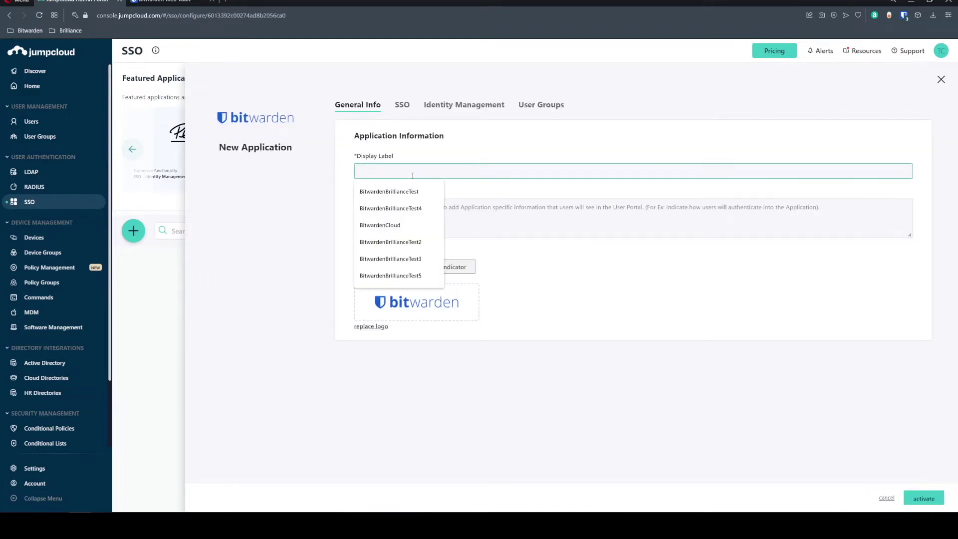
click(415, 193)
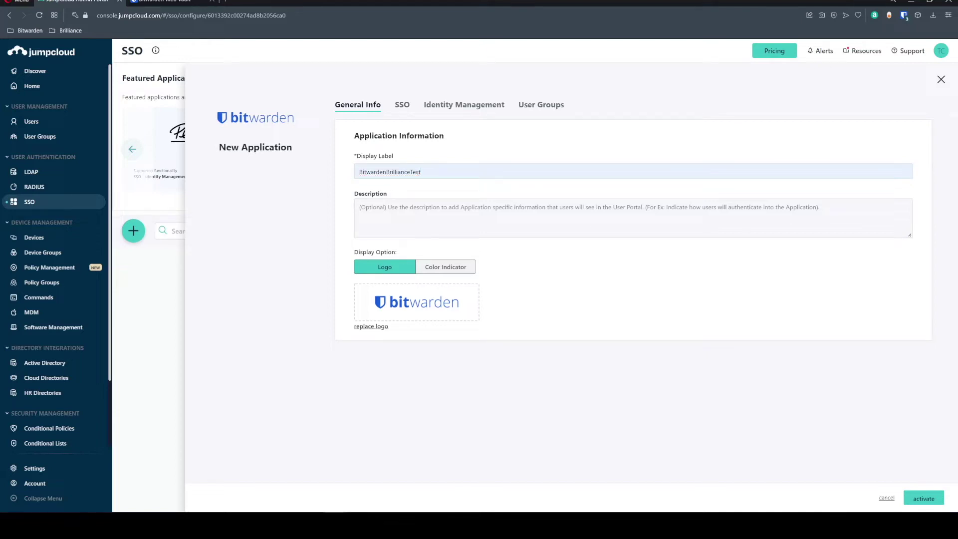
click(922, 498)
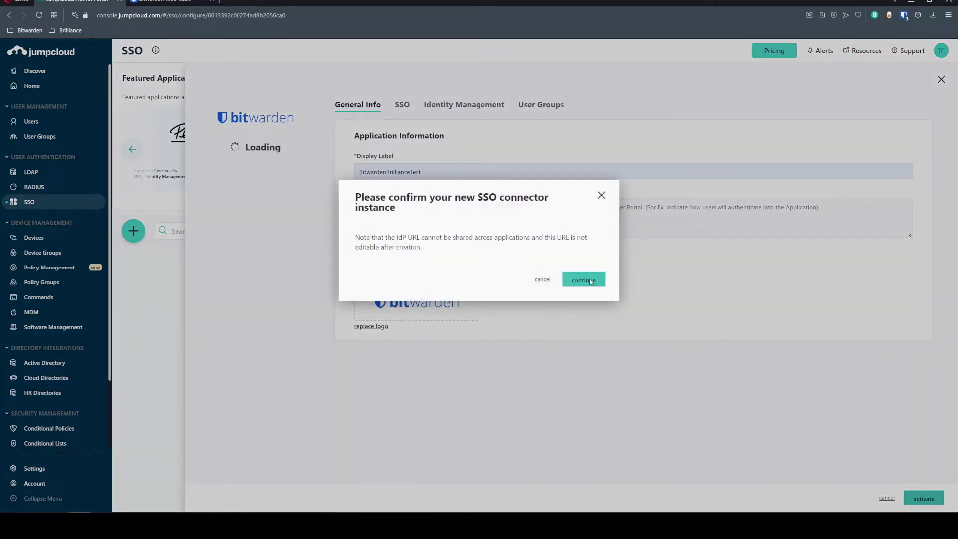
click(590, 280)
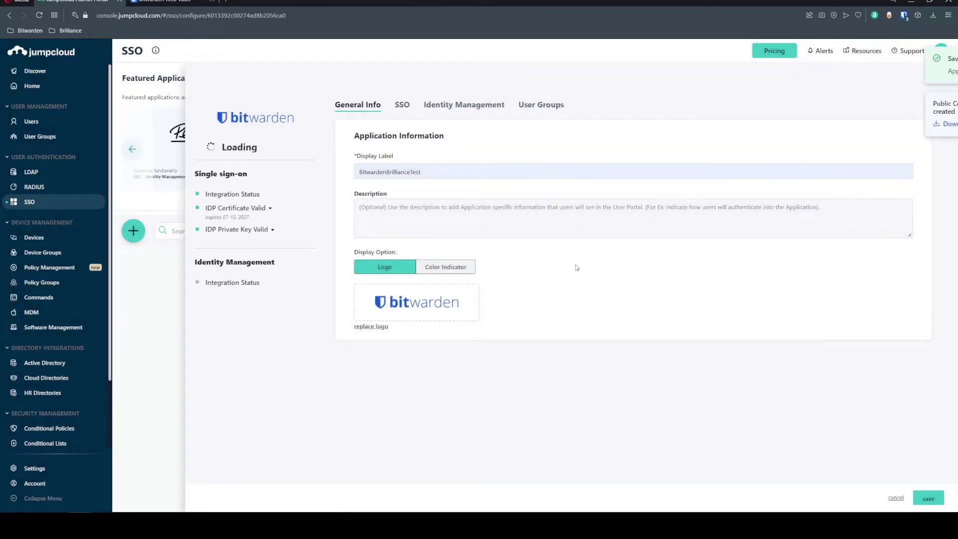
click(863, 124)
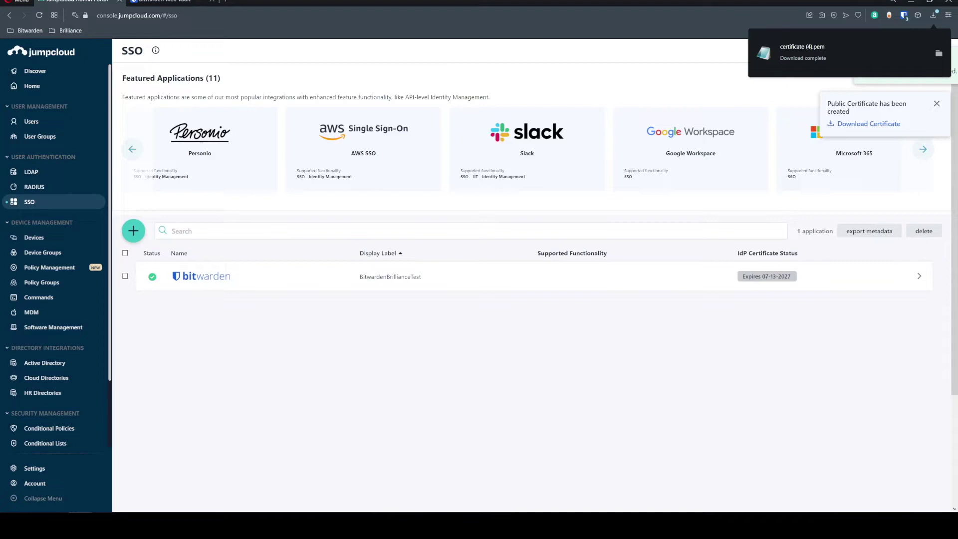
Step: Open the Bitwarden application's SSO configuration in JumpCloud
click(205, 281)
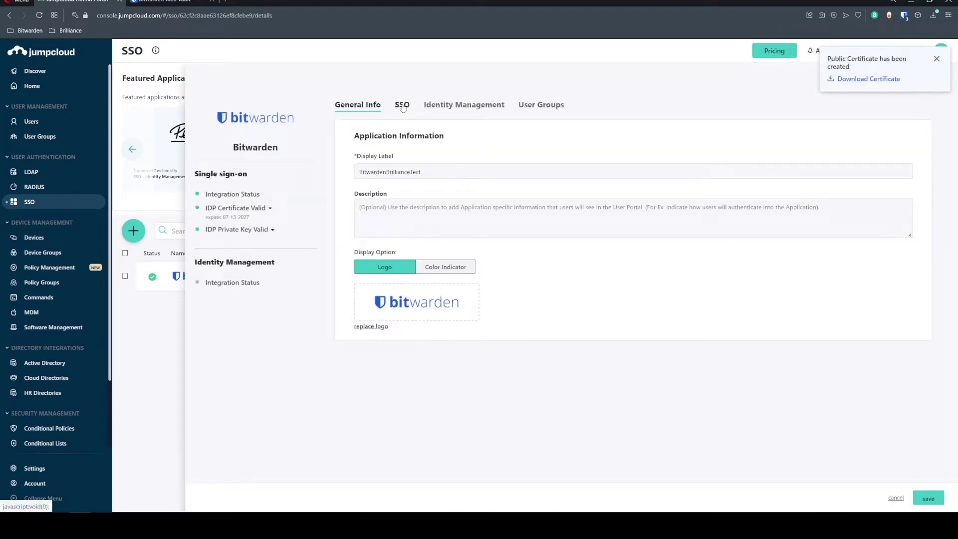
click(402, 106)
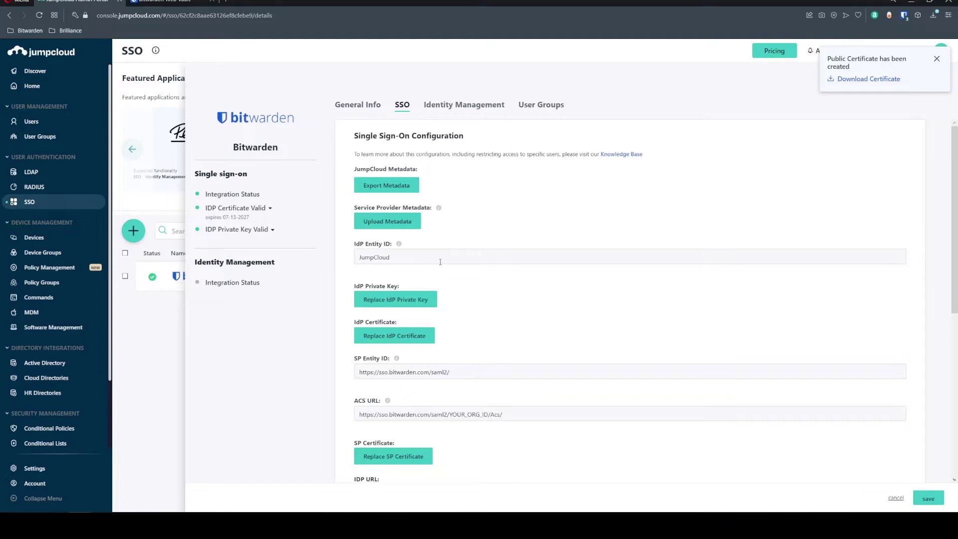
scroll(440, 262, down, 2)
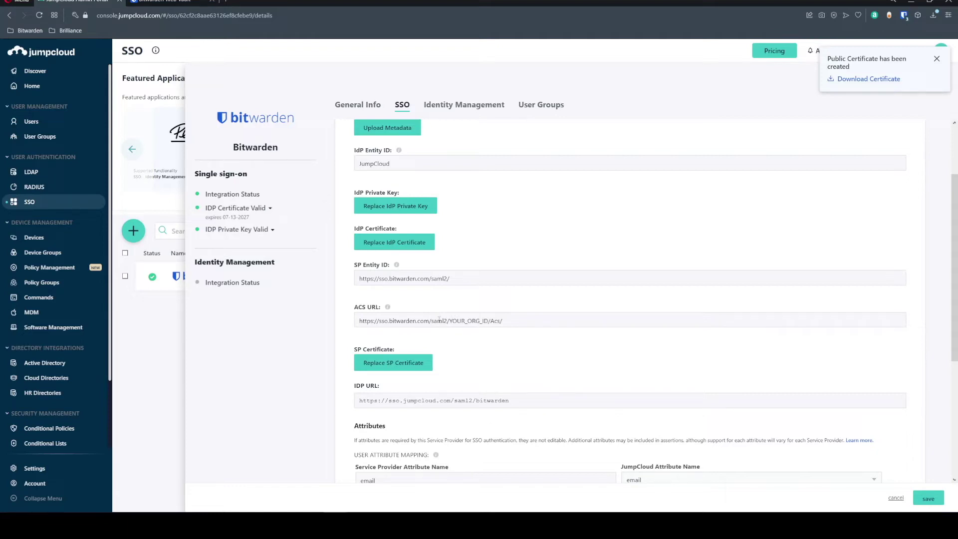
Step: Locate the YOUR_ORG_ID placeholder in the ACS URL and copy Bitwarden's real ACS URL
drag(359, 278, 484, 284)
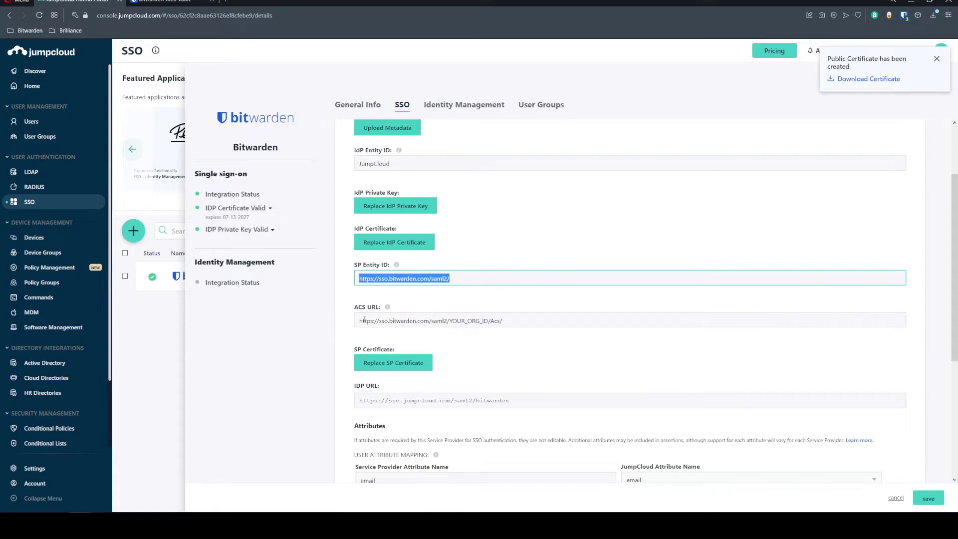
drag(359, 321, 503, 322)
double_click(468, 320)
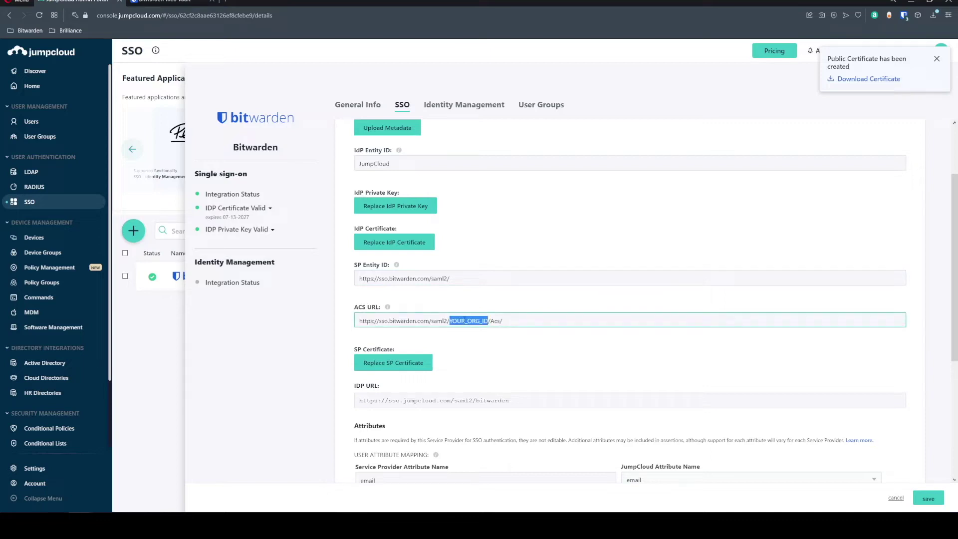
key(ctrl+Tab)
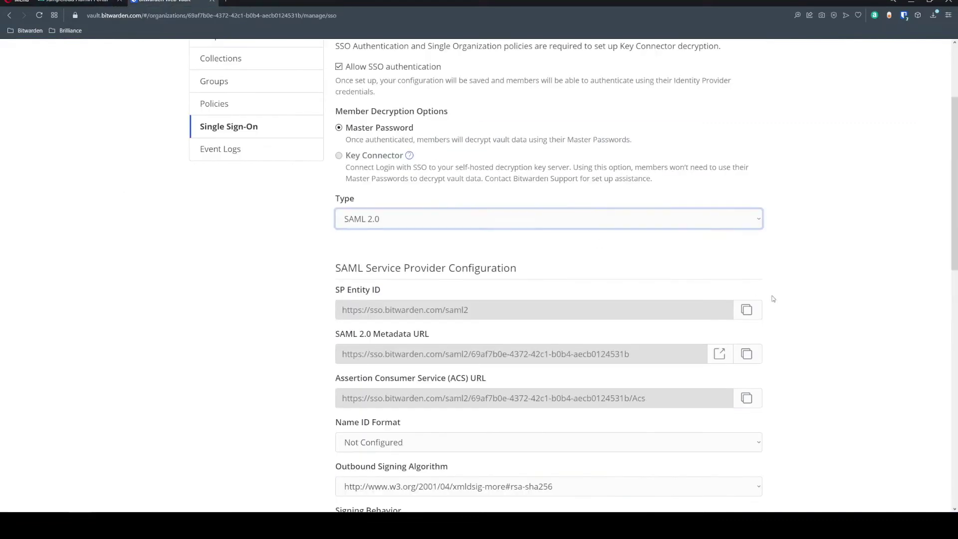
click(747, 399)
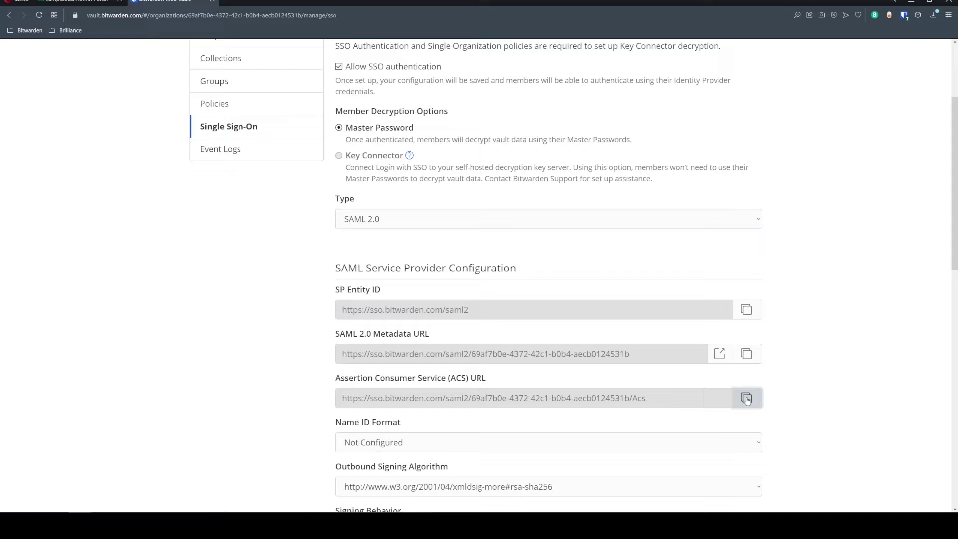
Step: Replace JumpCloud's placeholder ACS URL with Bitwarden's copied ACS URL
click(73, 2)
click(417, 321)
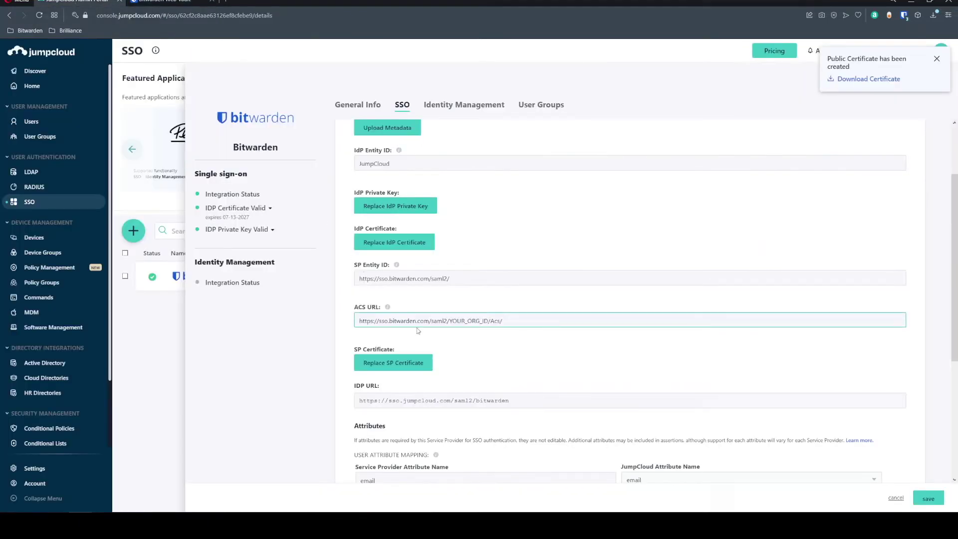
key(ctrl+a)
key(ctrl+v)
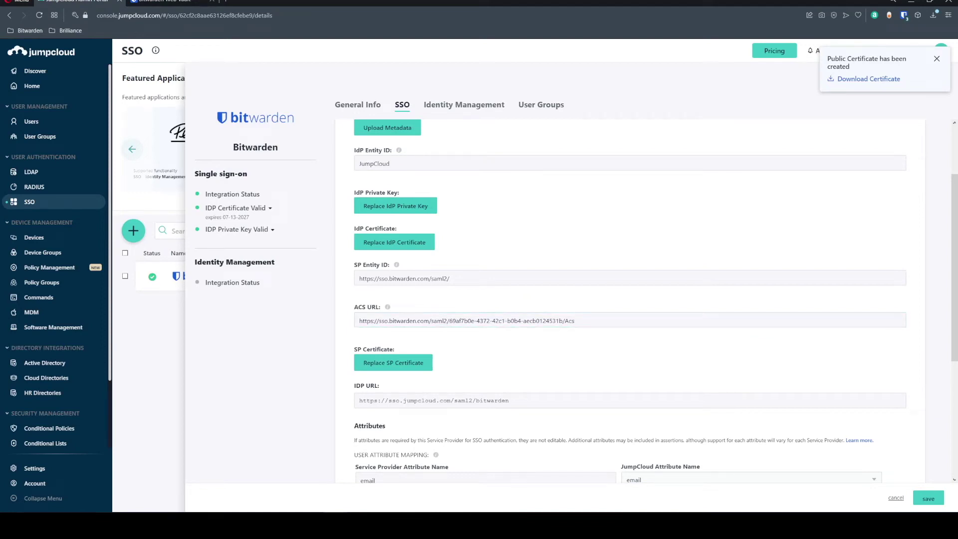
scroll(431, 378, down, 1)
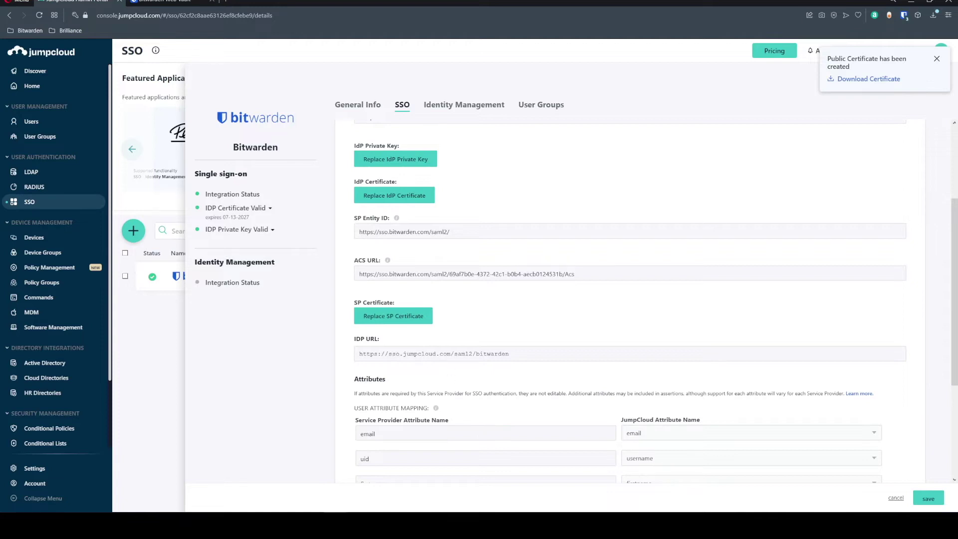
scroll(629, 299, up, 3)
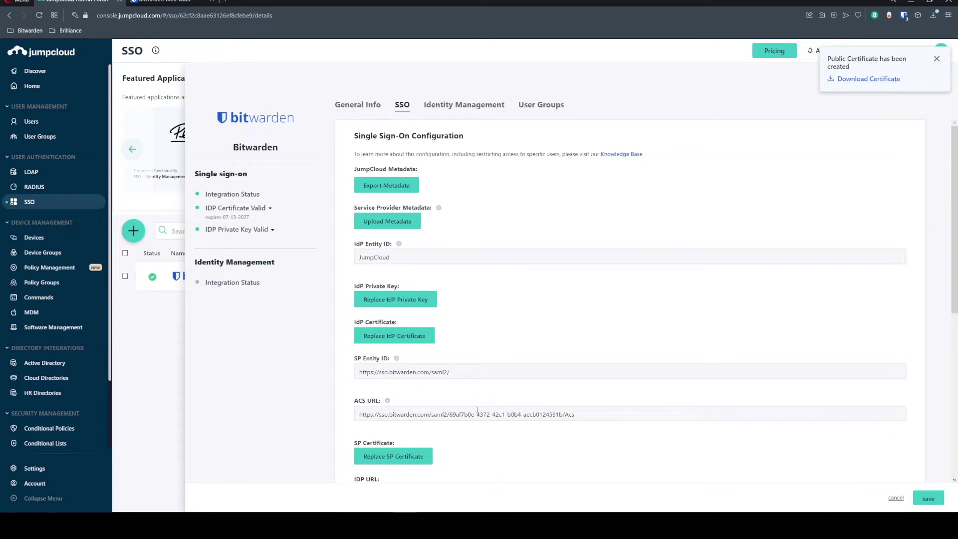
Step: Change the IdP Entity ID to BitwardenBrilliance
click(422, 256)
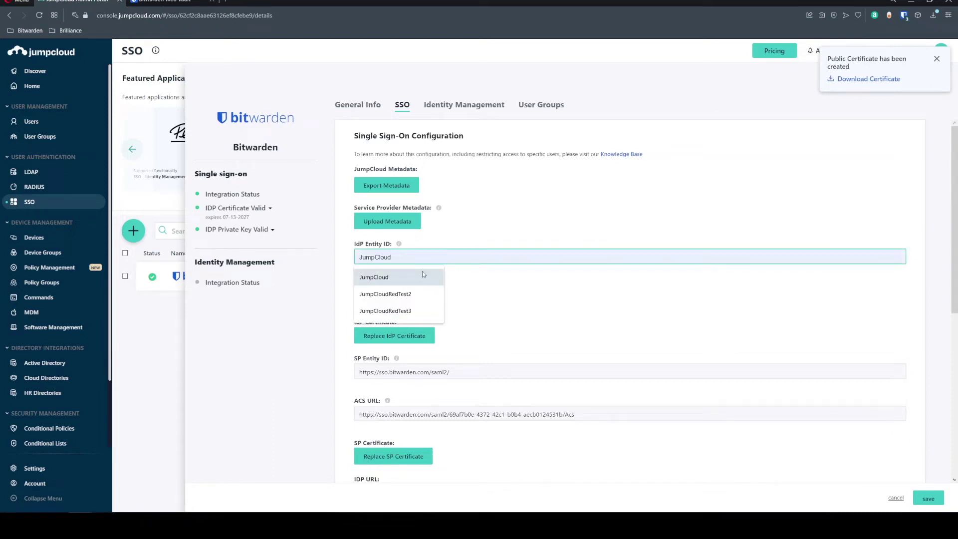
double_click(399, 255)
text(b)
key(Down)
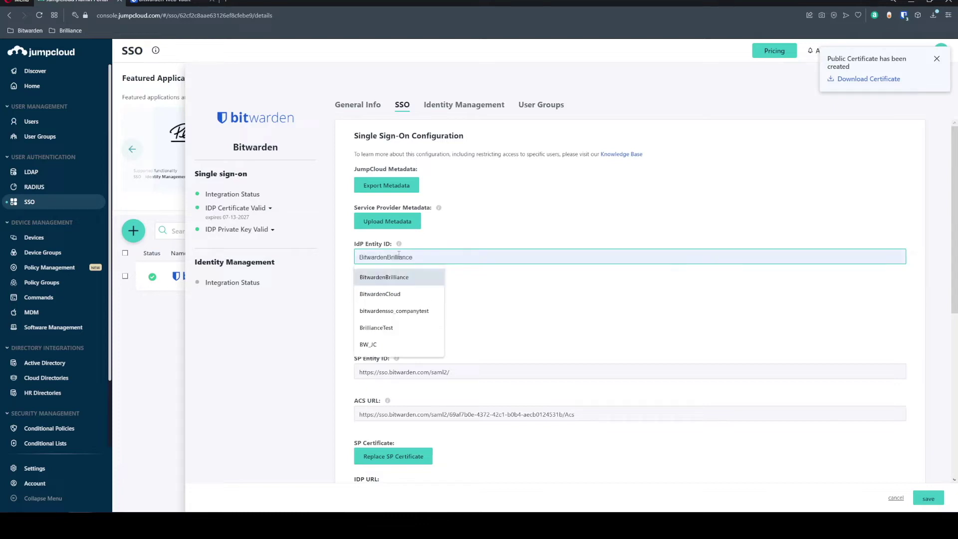
key(Return)
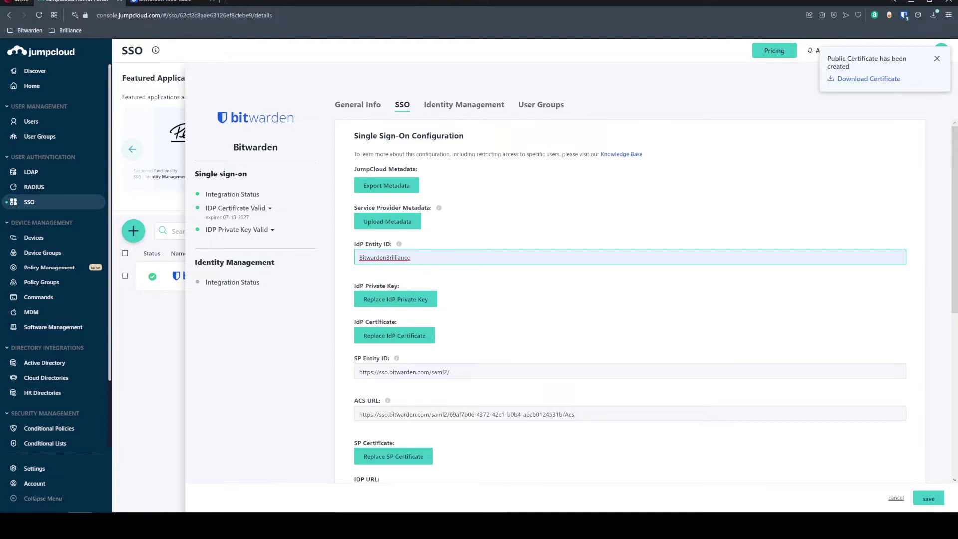
key(Tab)
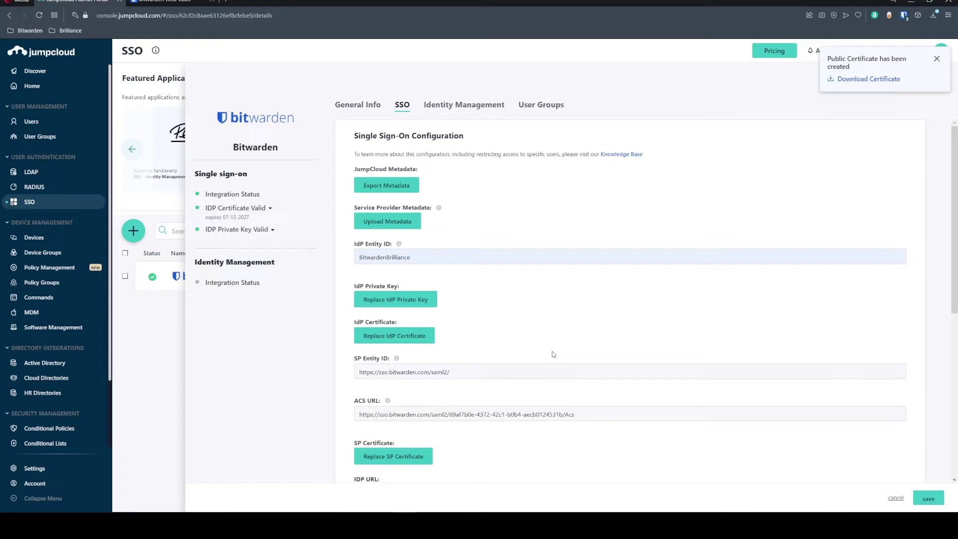
Step: Copy the IDP URL and return to Bitwarden's SAML settings
scroll(543, 256, down, 4)
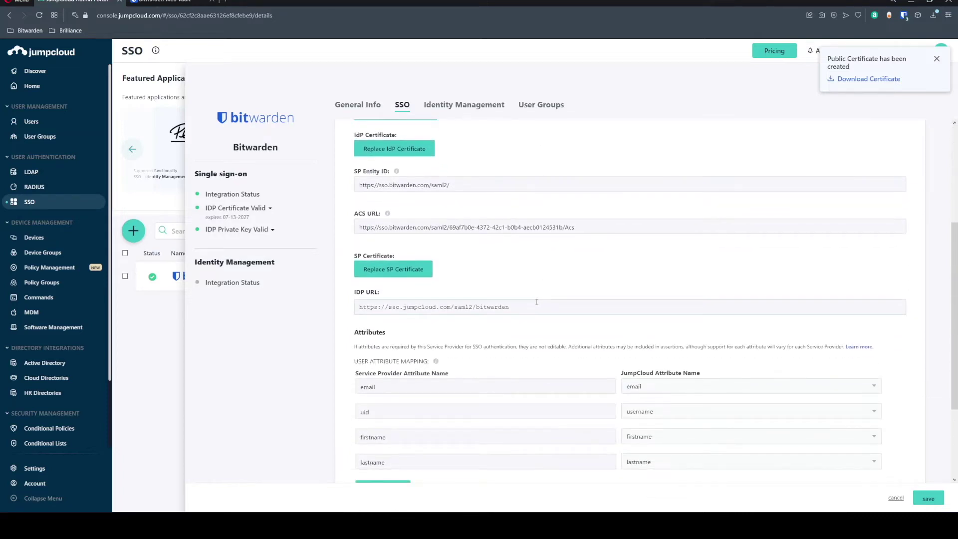
click(536, 306)
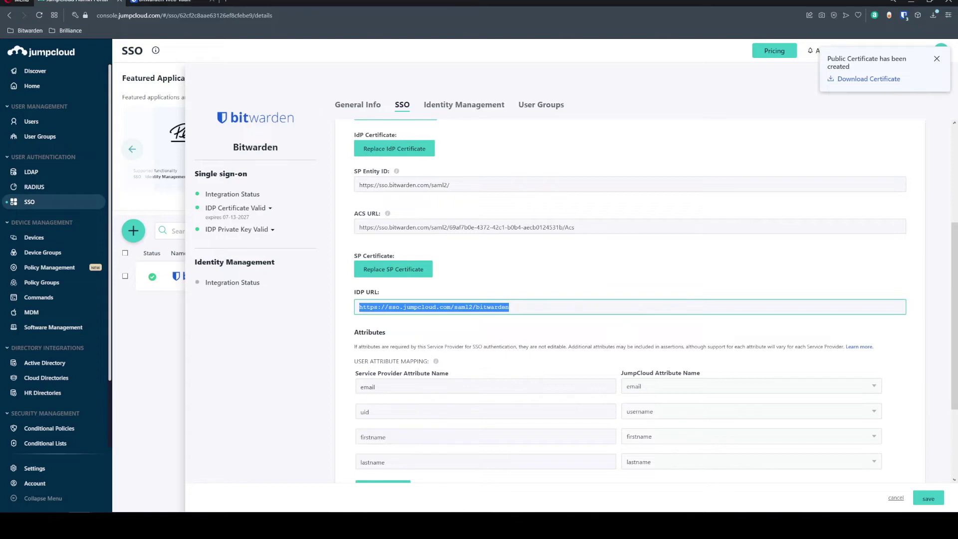
key(ctrl+Tab)
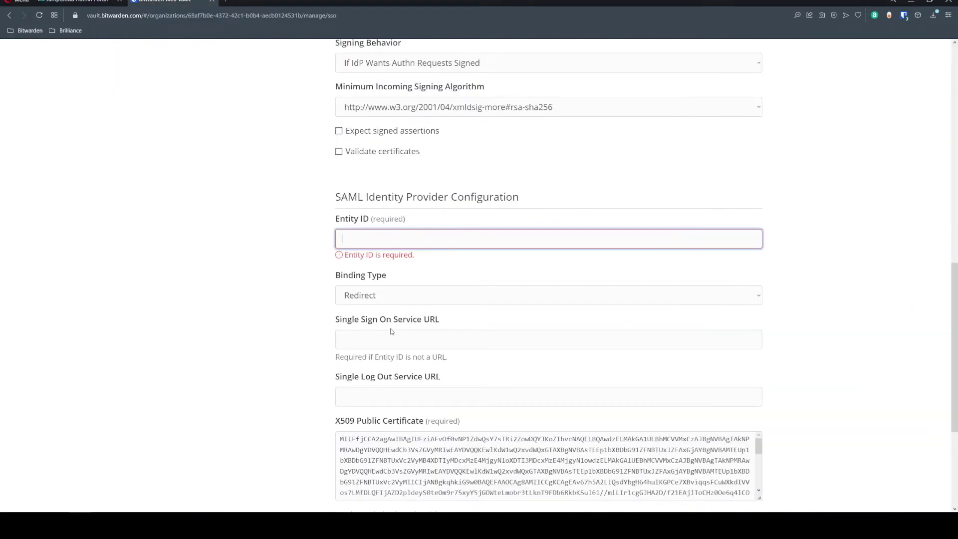
click(411, 342)
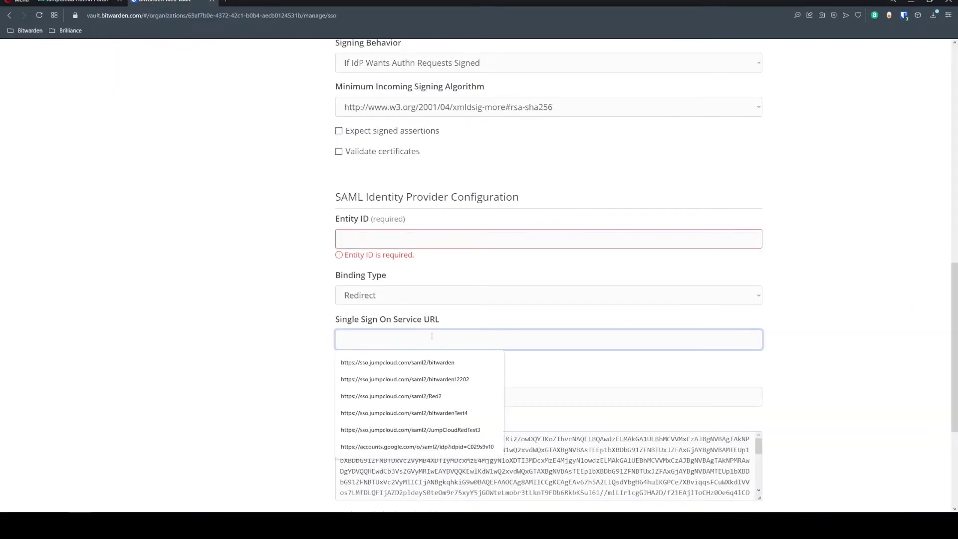
key(ctrl+v)
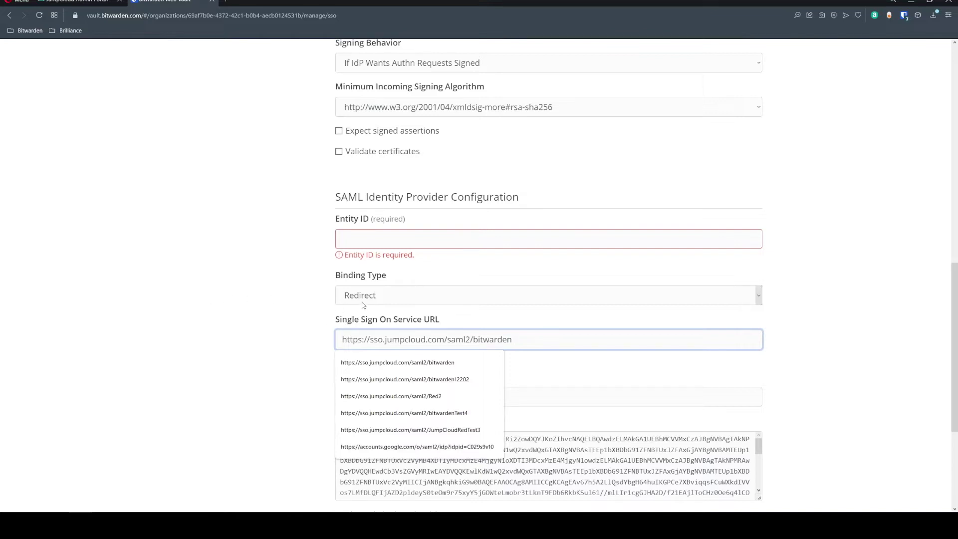
click(77, 2)
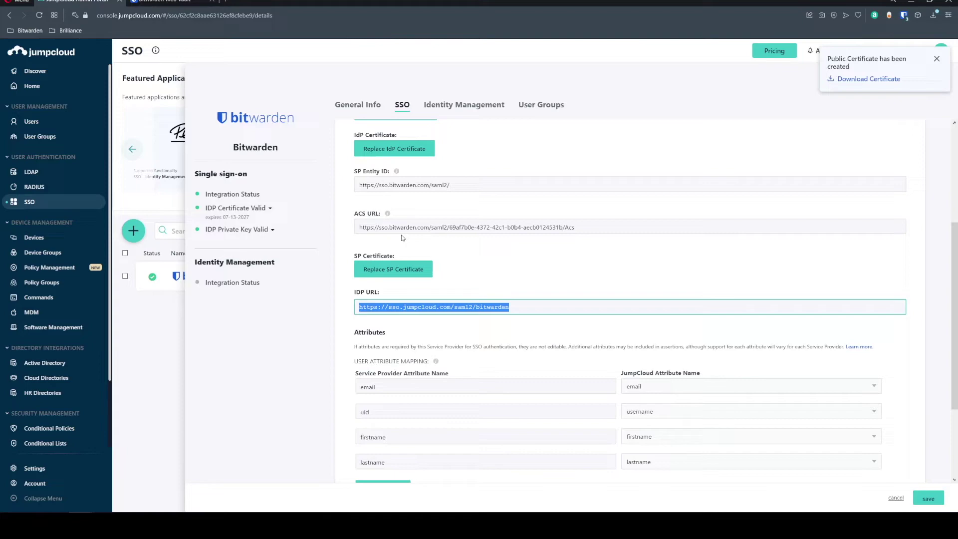
scroll(440, 319, up, 4)
double_click(394, 258)
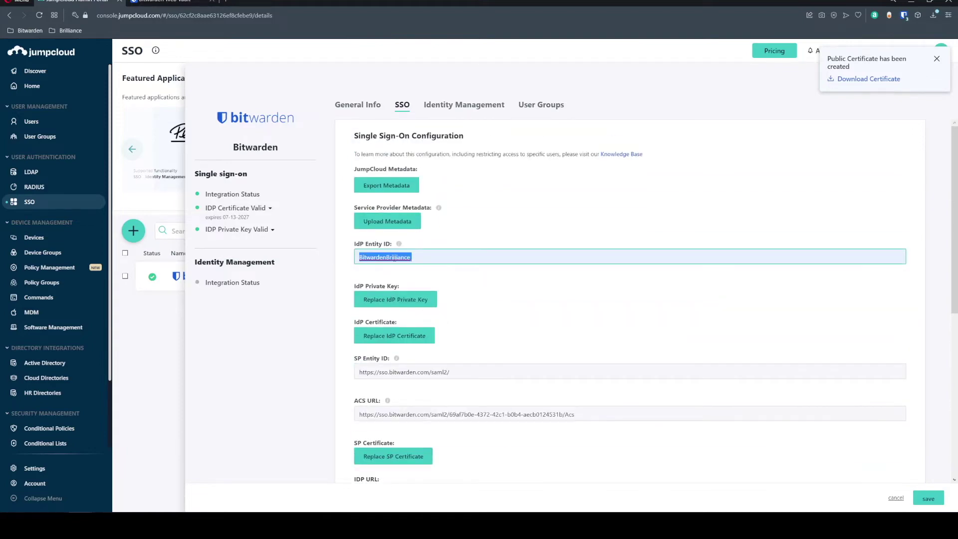
click(163, 4)
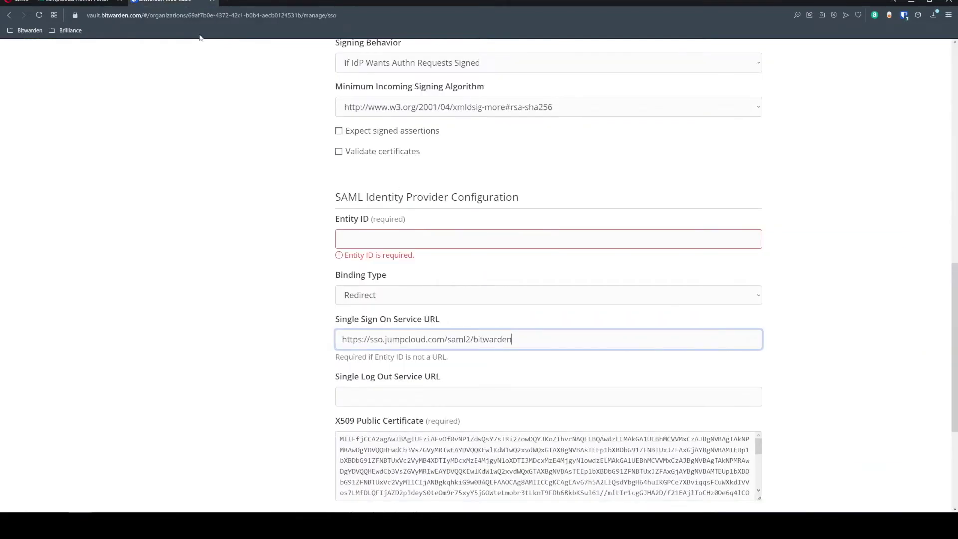
click(397, 238)
key(ctrl+v)
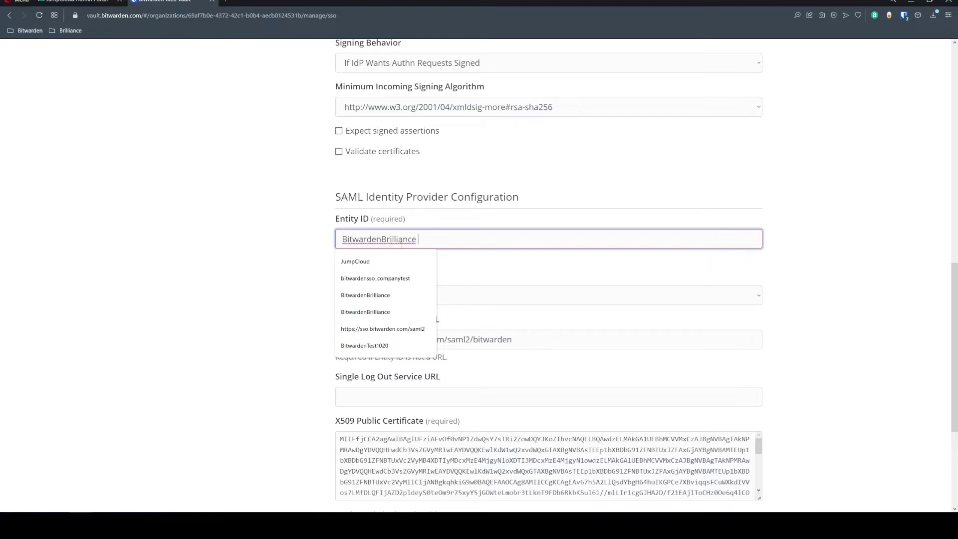
click(77, 2)
click(451, 251)
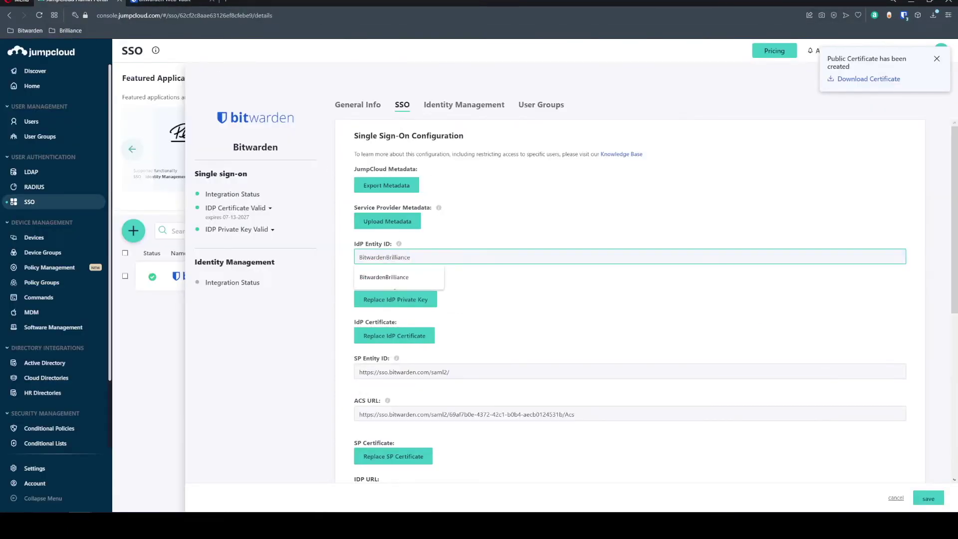
key(ctrl+Tab)
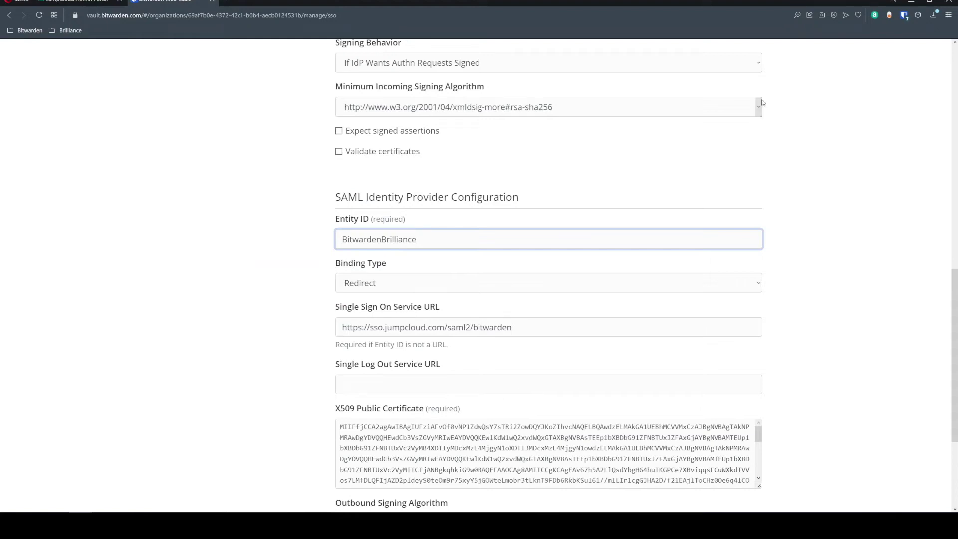
Step: Paste the certificate body from certificate (4).pem over the X509 Public Certificate text
click(932, 18)
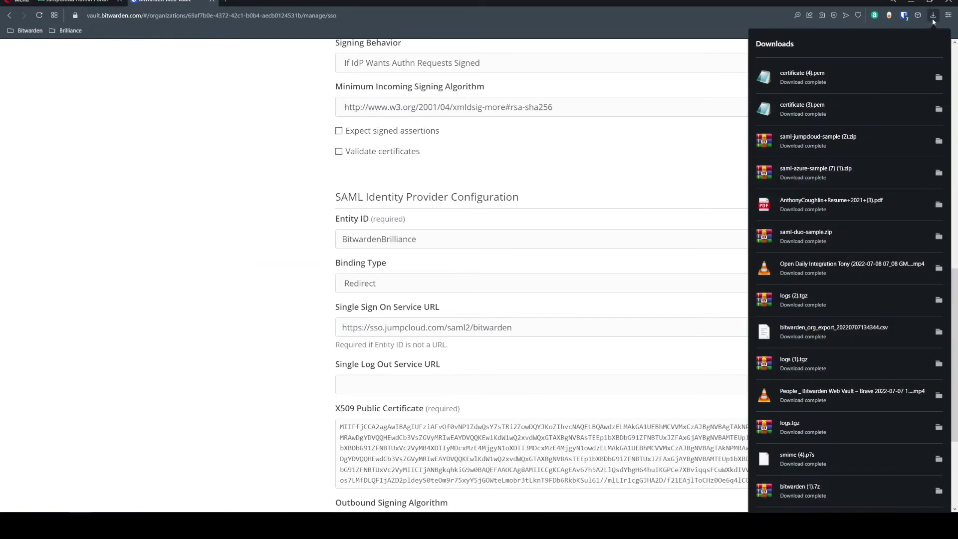
click(867, 84)
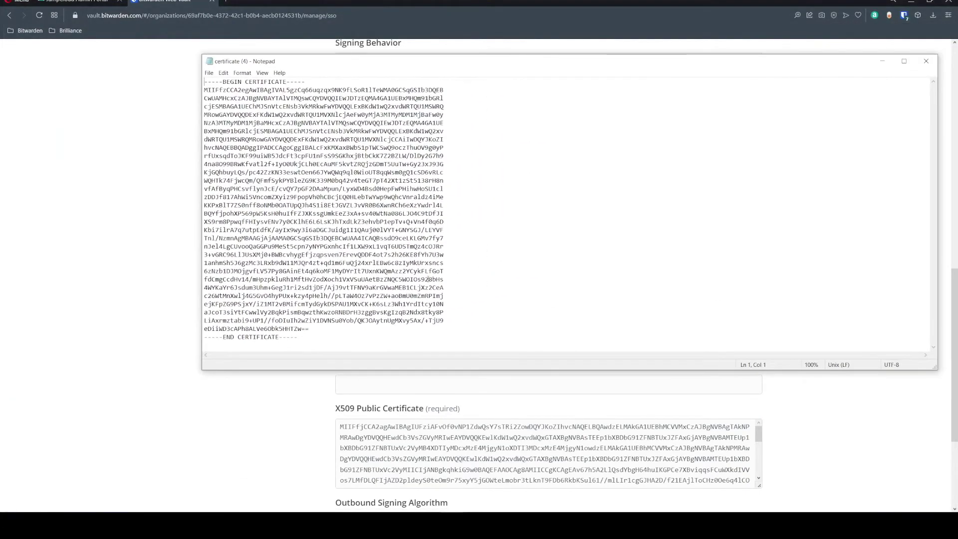
drag(311, 329, 155, 92)
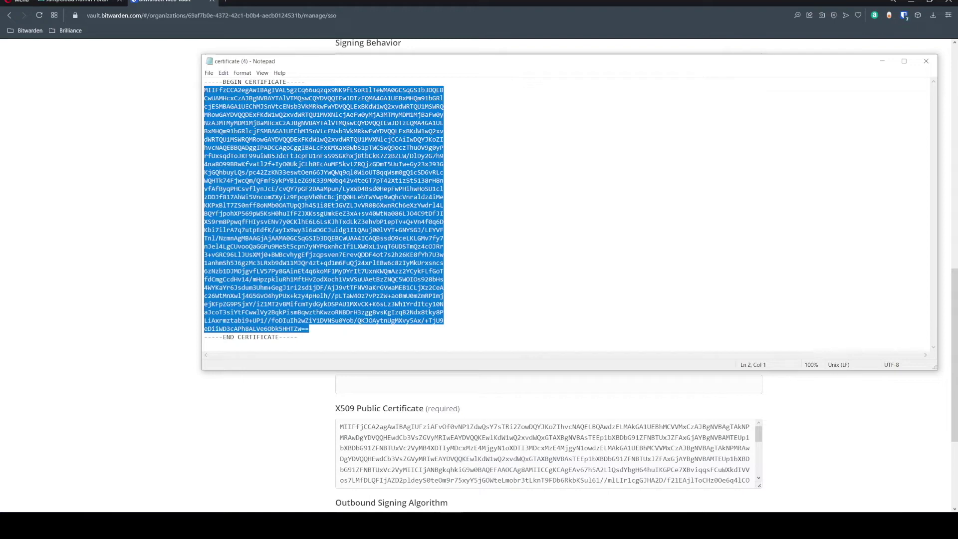
click(416, 430)
key(ctrl+a)
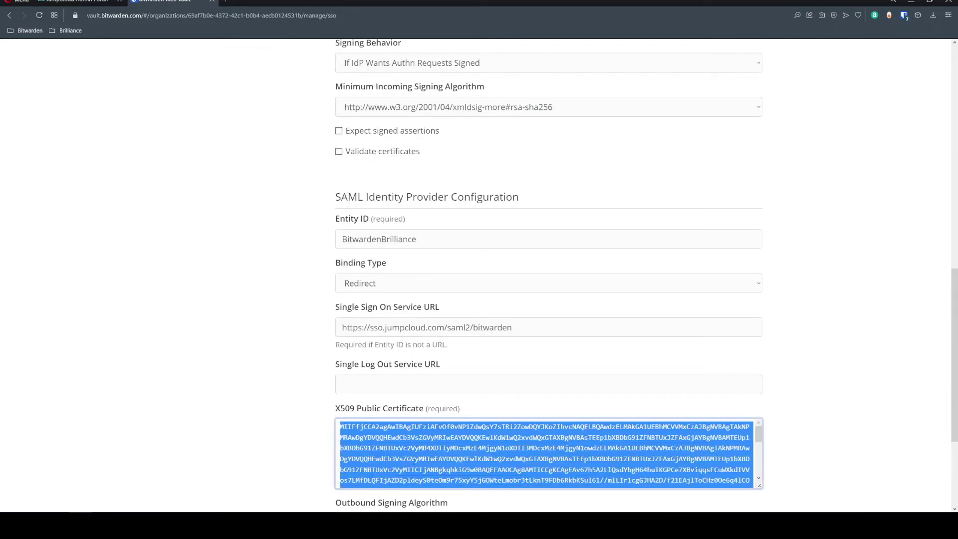
key(ctrl+v)
Step: Choose Email Address for Name ID Format and save Bitwarden's SSO configuration
scroll(271, 401, down, 3)
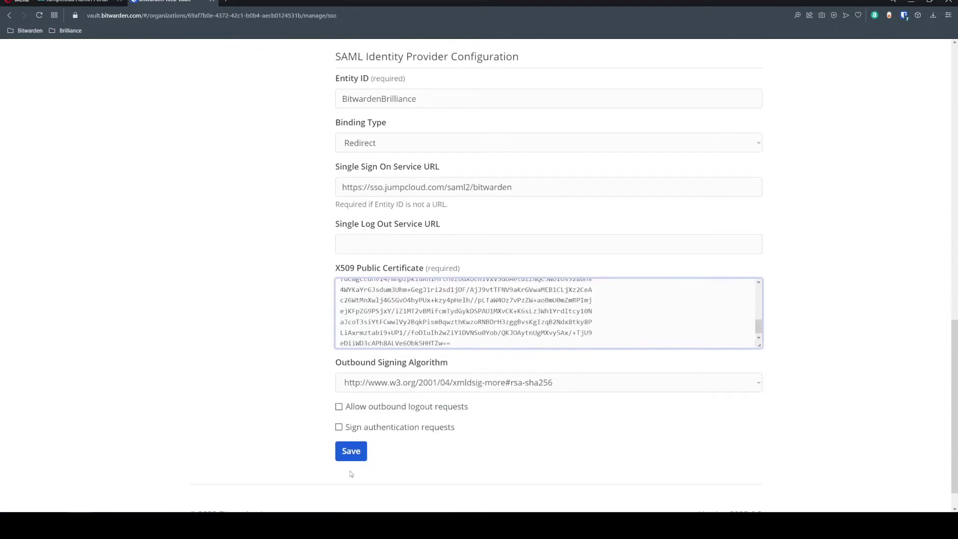
scroll(513, 280, up, 1)
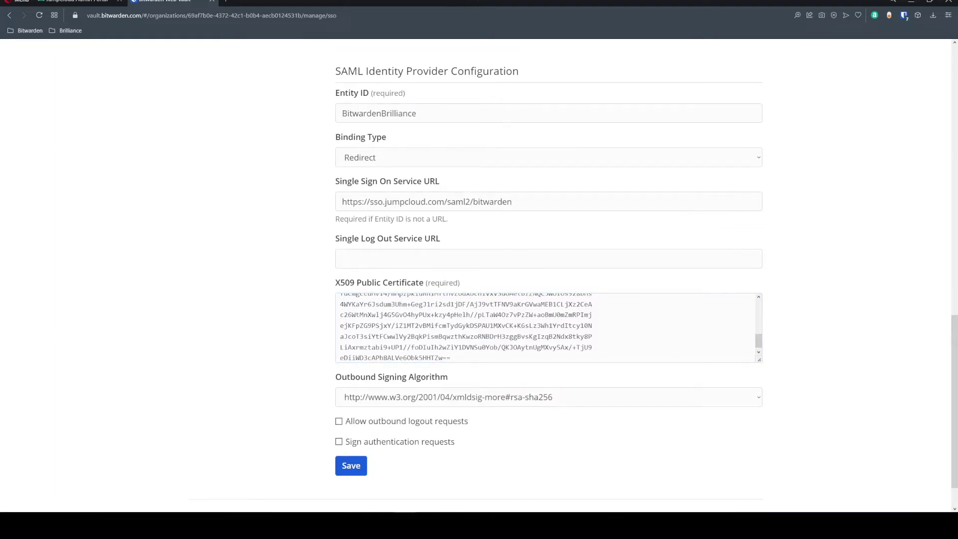
scroll(246, 331, up, 5)
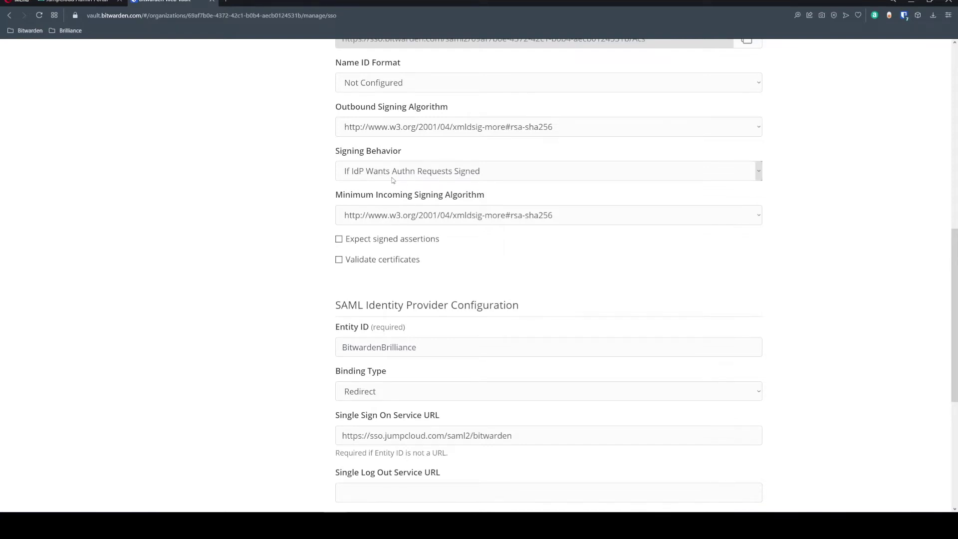
scroll(399, 150, up, 1)
click(378, 130)
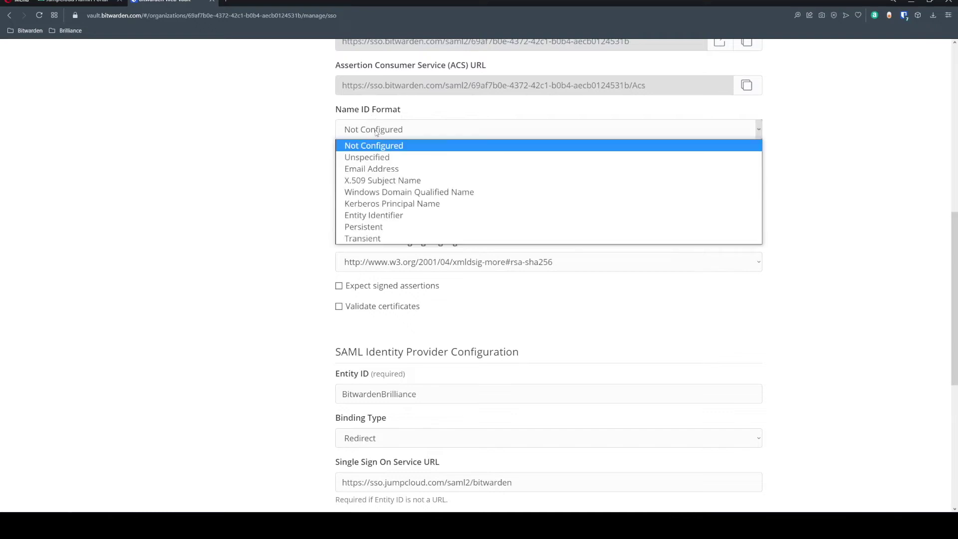
click(379, 169)
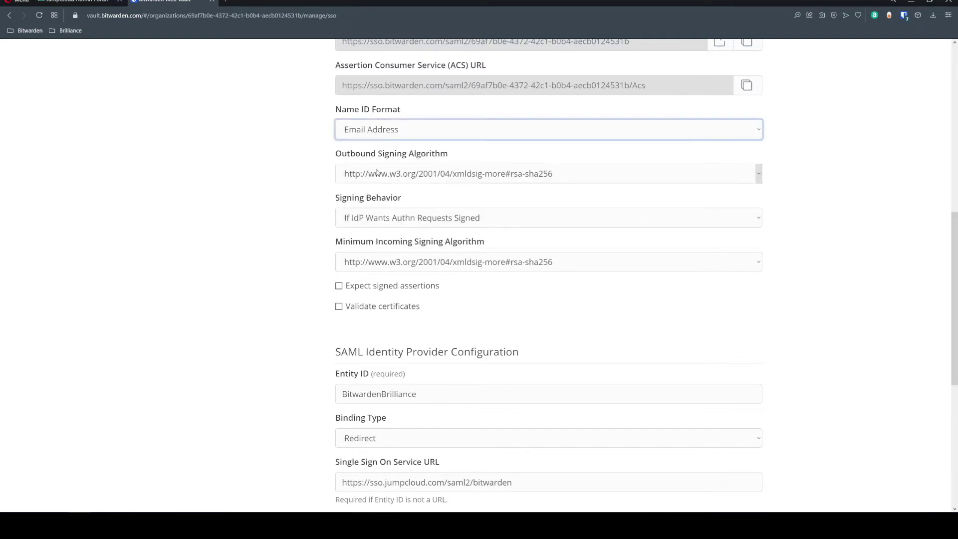
click(295, 155)
scroll(299, 180, down, 6)
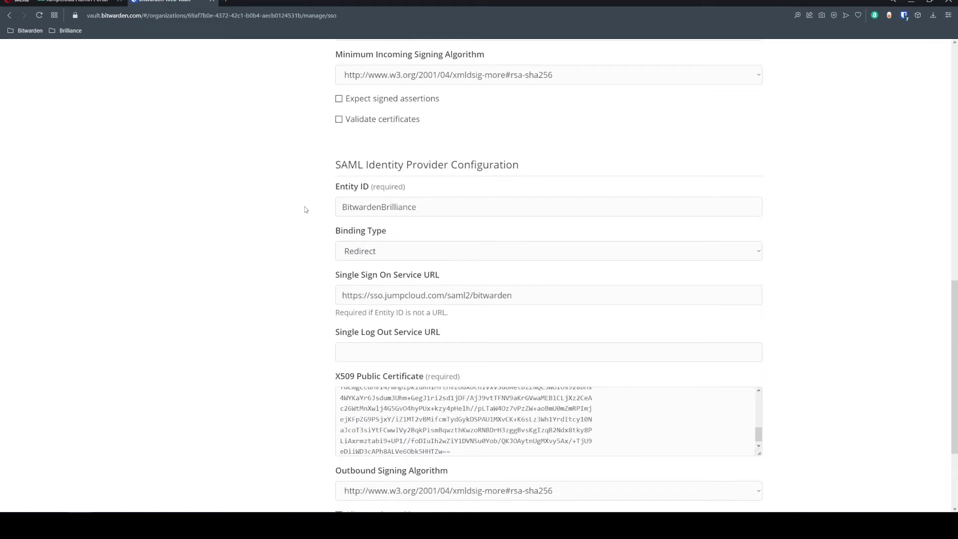
scroll(817, 413, down, 1)
click(352, 419)
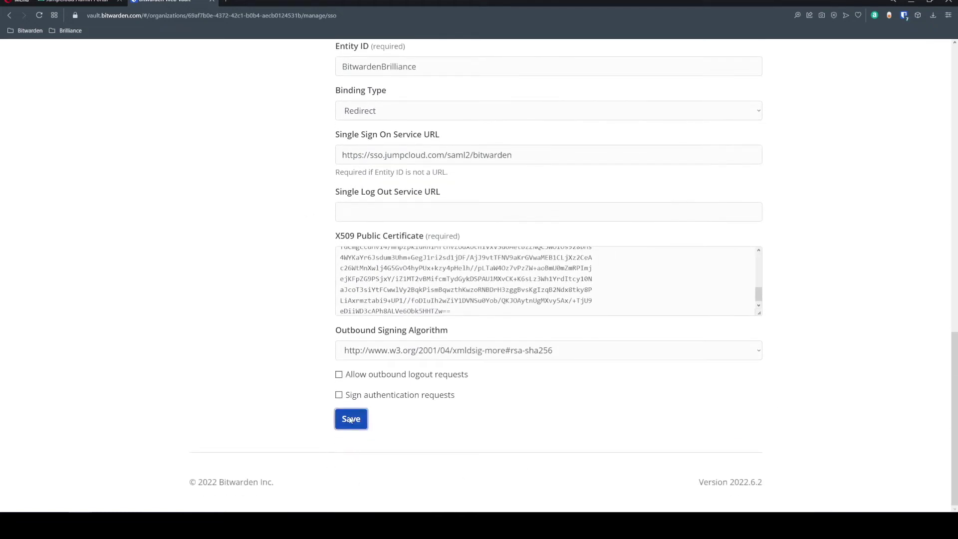
click(74, 3)
Step: Save the Bitwarden app in JumpCloud and go back to Bitwarden's Single Sign-On page
scroll(511, 400, down, 6)
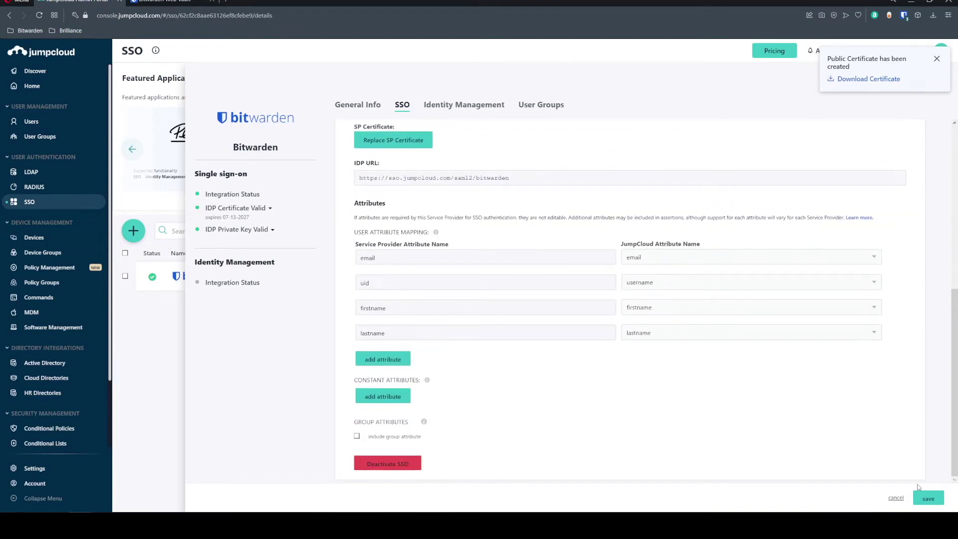
click(928, 498)
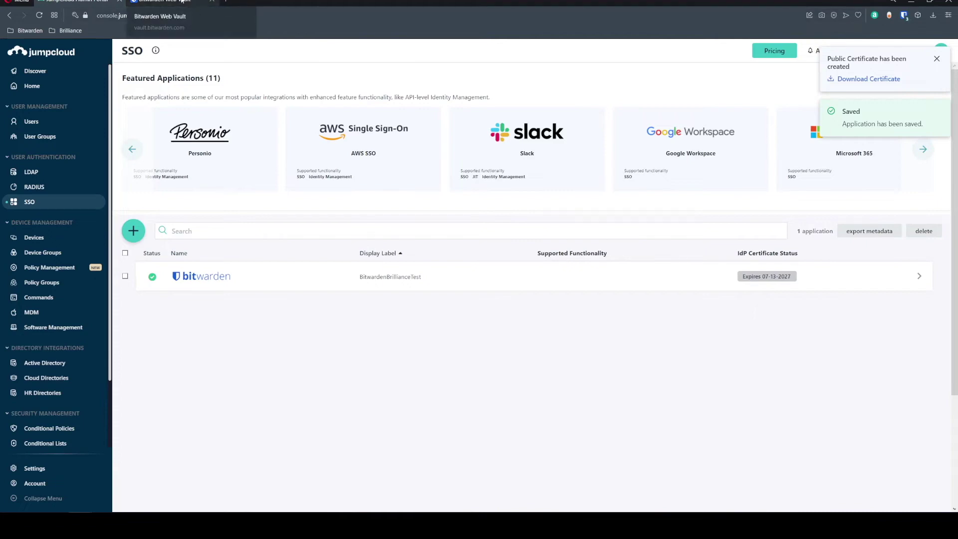
click(164, 2)
scroll(258, 215, up, 15)
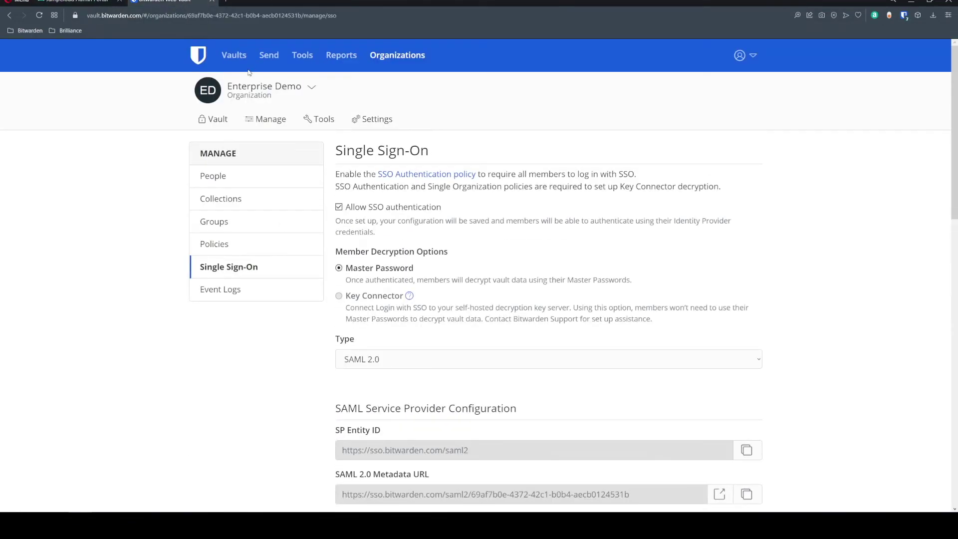
Step: Choose Link SSO from the Enterprise Demo organization's menu in the vault filters
click(203, 59)
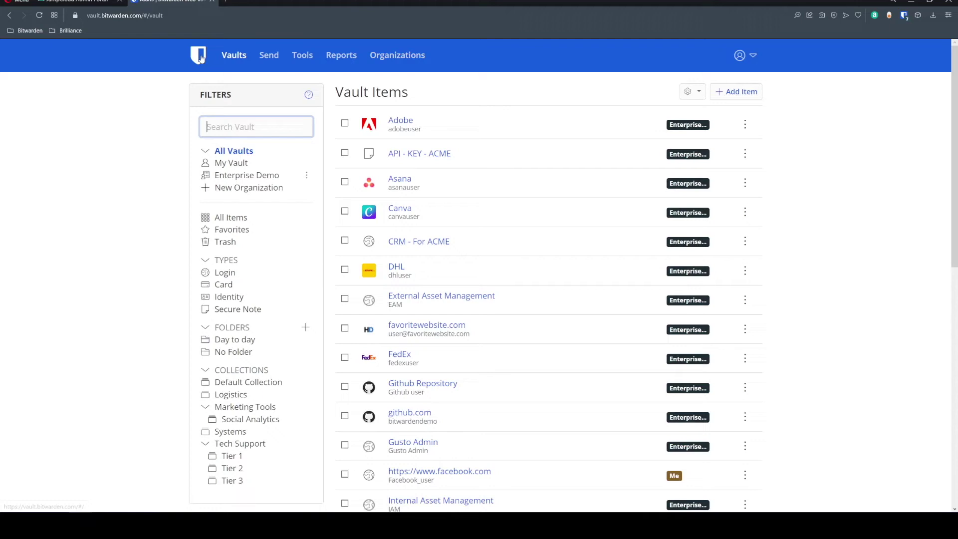
click(306, 176)
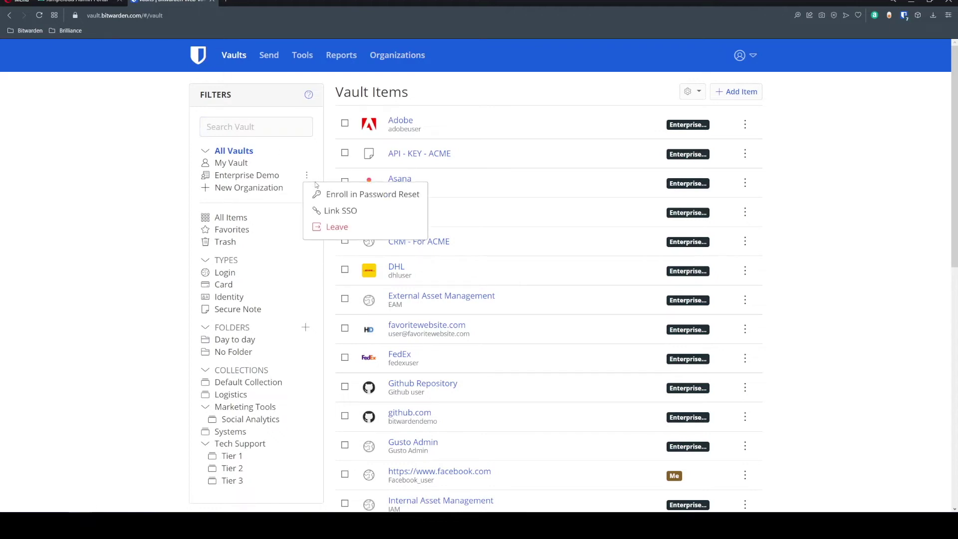
click(333, 211)
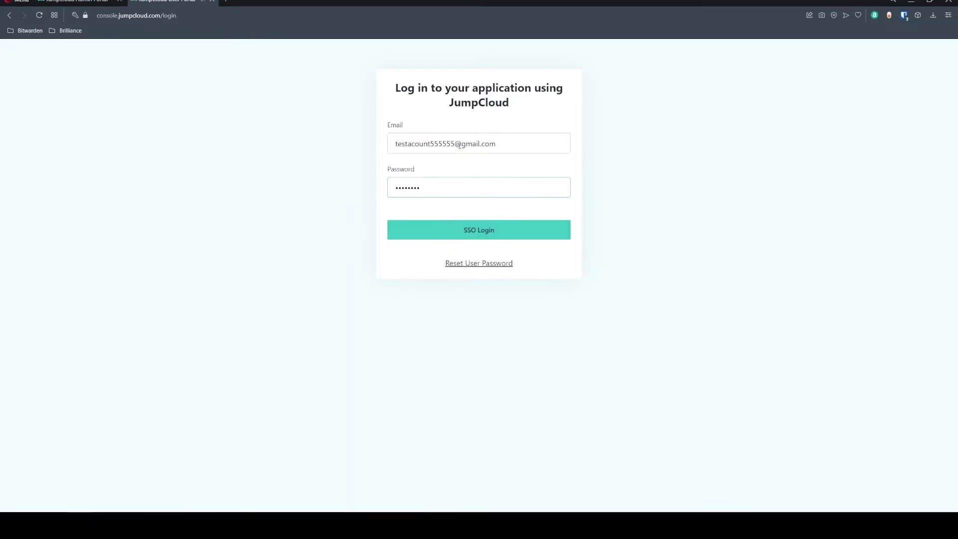
Step: Sign in to the JumpCloud User Portal as the saved test user, then return to the Admin Portal
triple_click(459, 145)
text(tco)
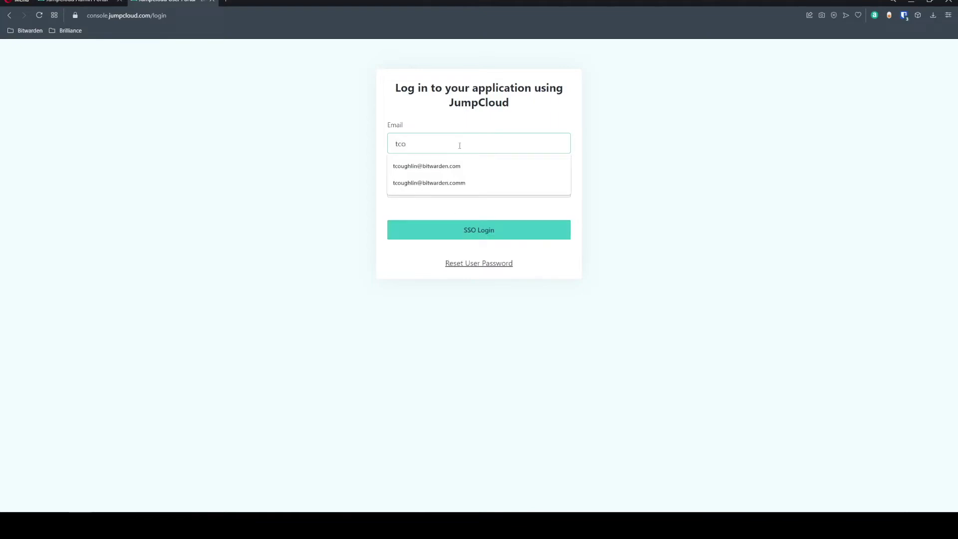
key(Down)
key(Return)
key(Tab)
text(••••••)
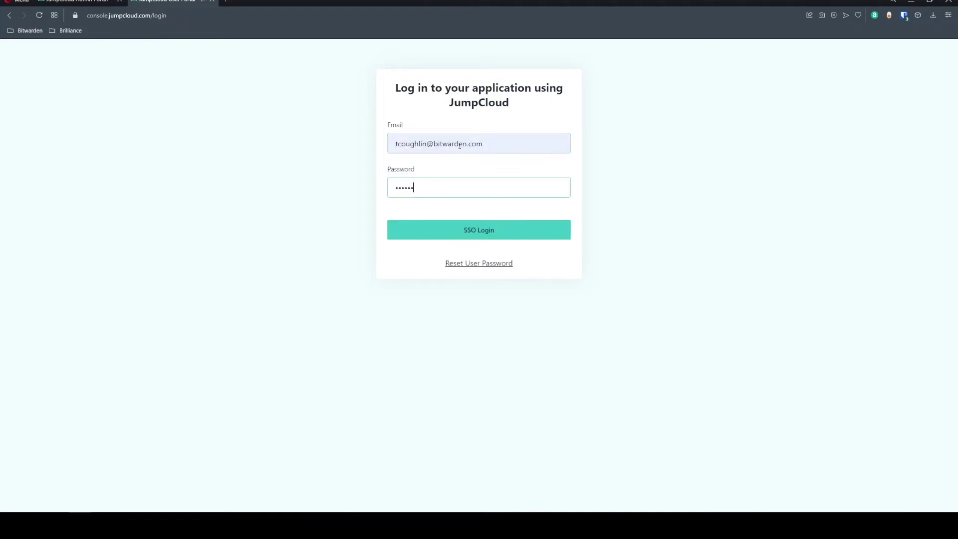
text(••••)
key(Return)
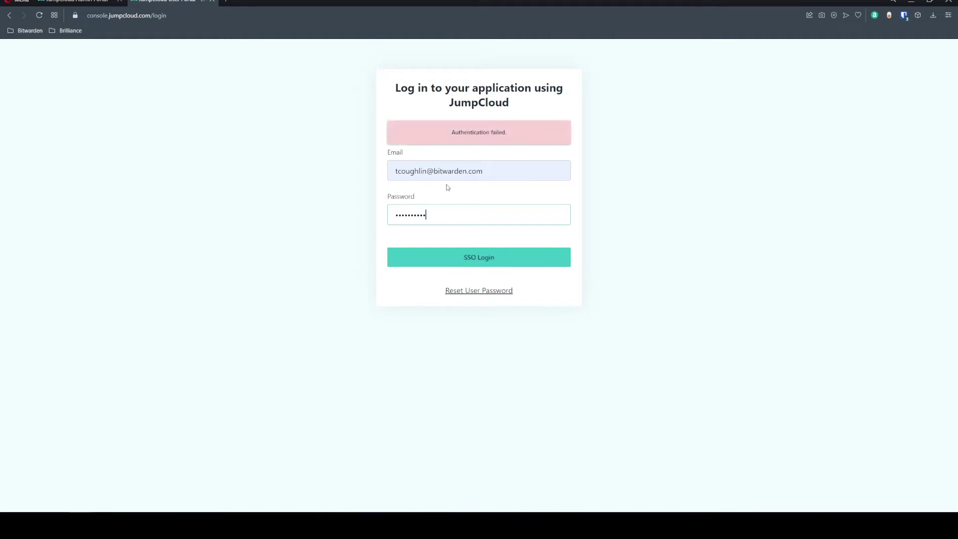
text(•)
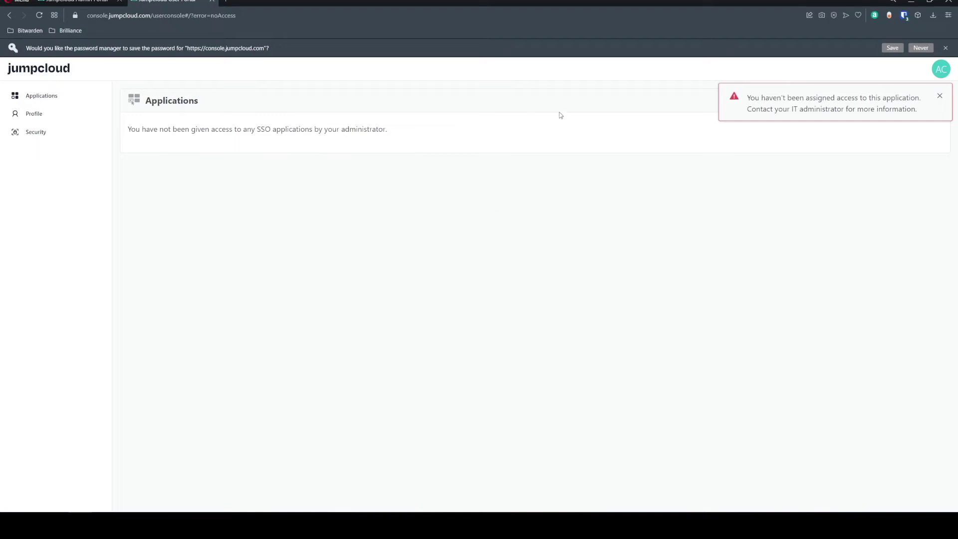
click(77, 2)
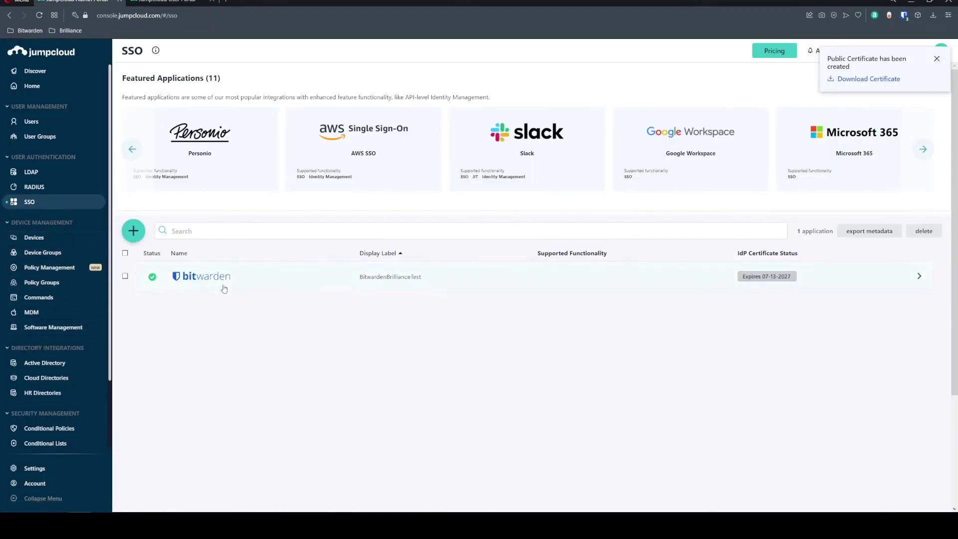
Step: Bind the All Users group to the Bitwarden SSO application and save it
click(193, 285)
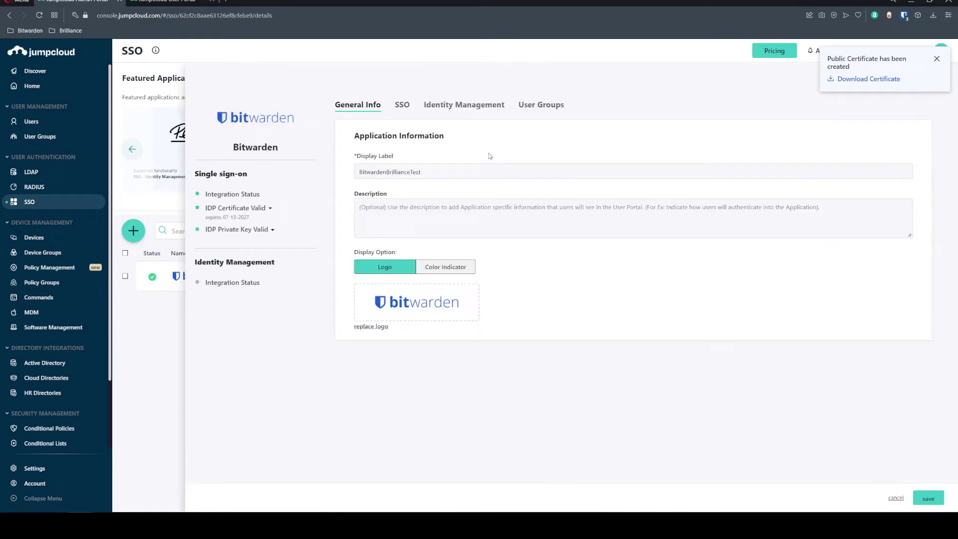
click(524, 106)
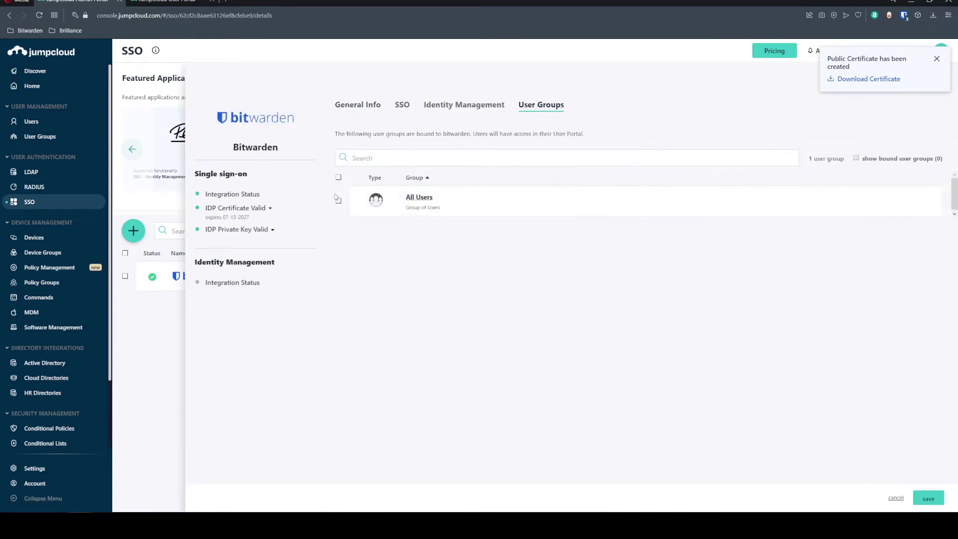
click(339, 201)
click(926, 498)
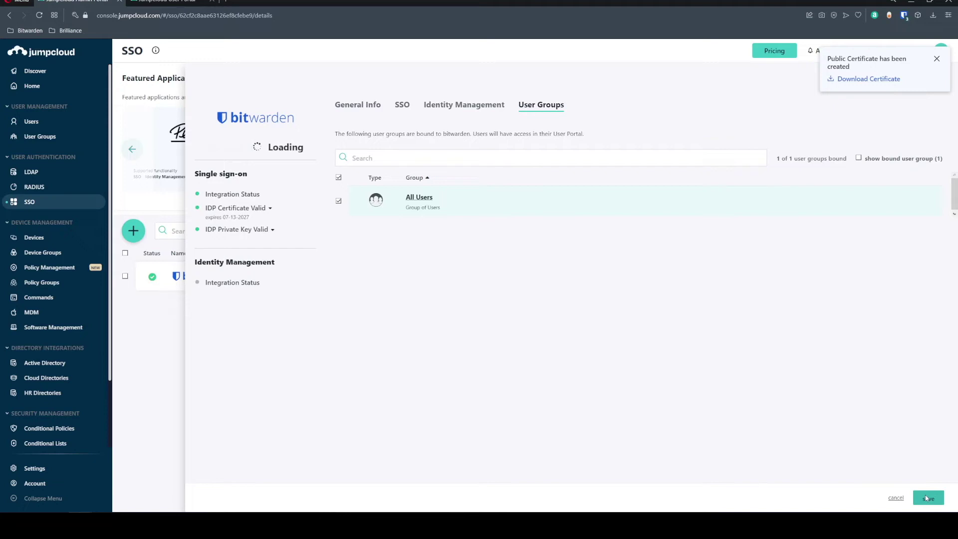
Step: Go to vault.bitwarden.com and unlock the vault with the master password
click(164, 2)
click(169, 15)
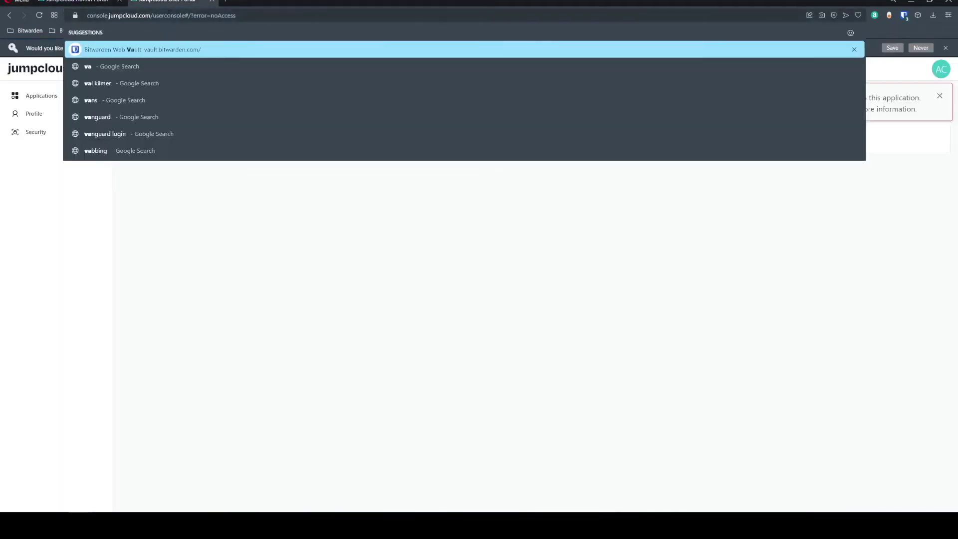
text(vault.bitwarden.com)
key(Return)
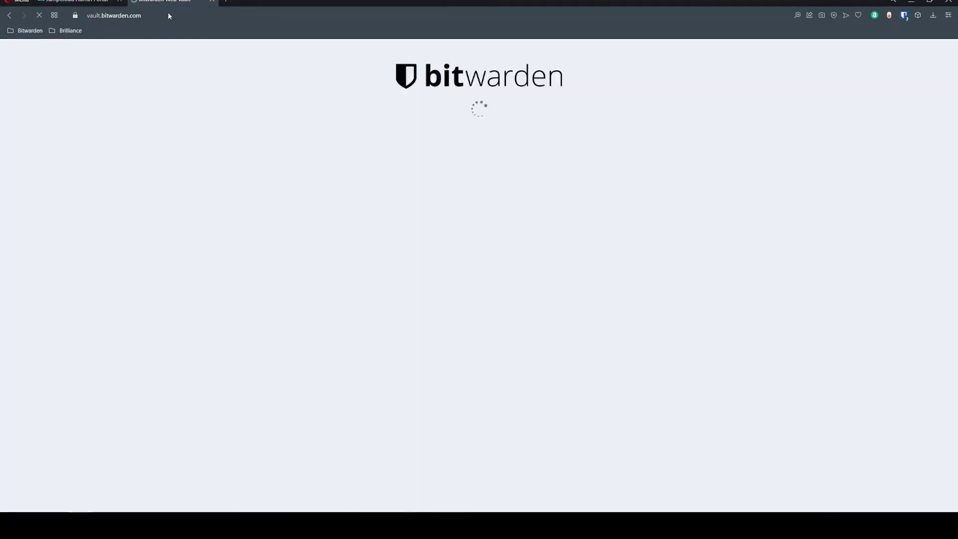
key(ctrl+v)
click(453, 233)
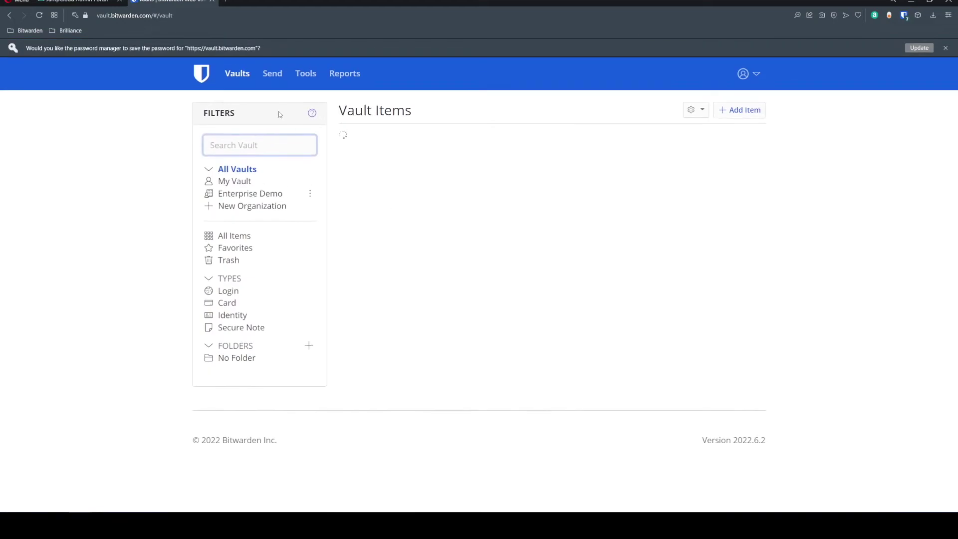
Step: Start SSO linking for Enterprise Demo, unlock again, and open the organization
click(307, 194)
click(331, 229)
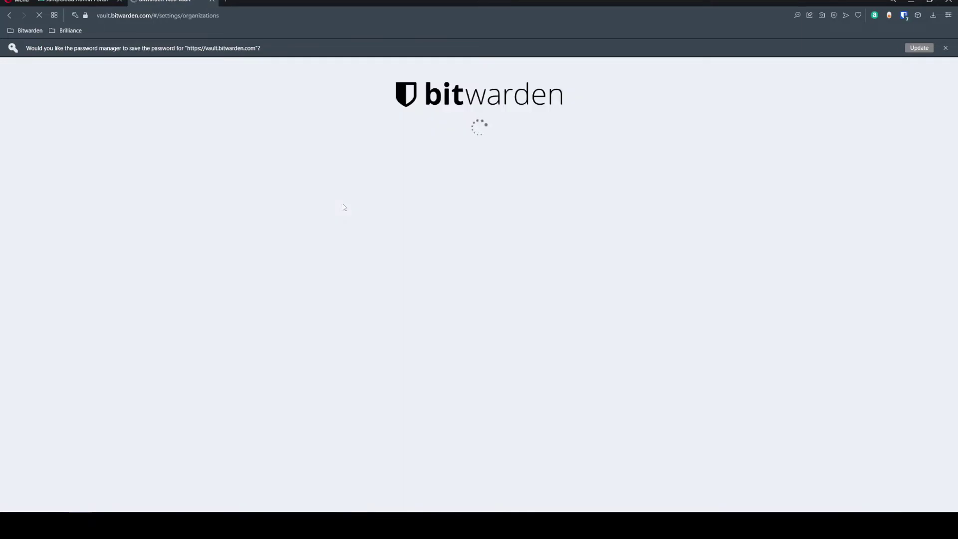
key(ctrl+v)
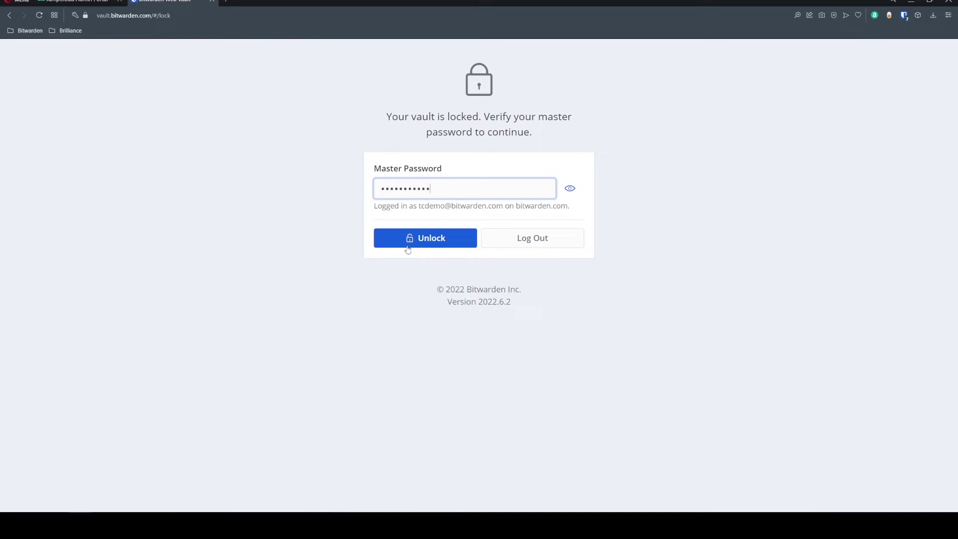
click(402, 260)
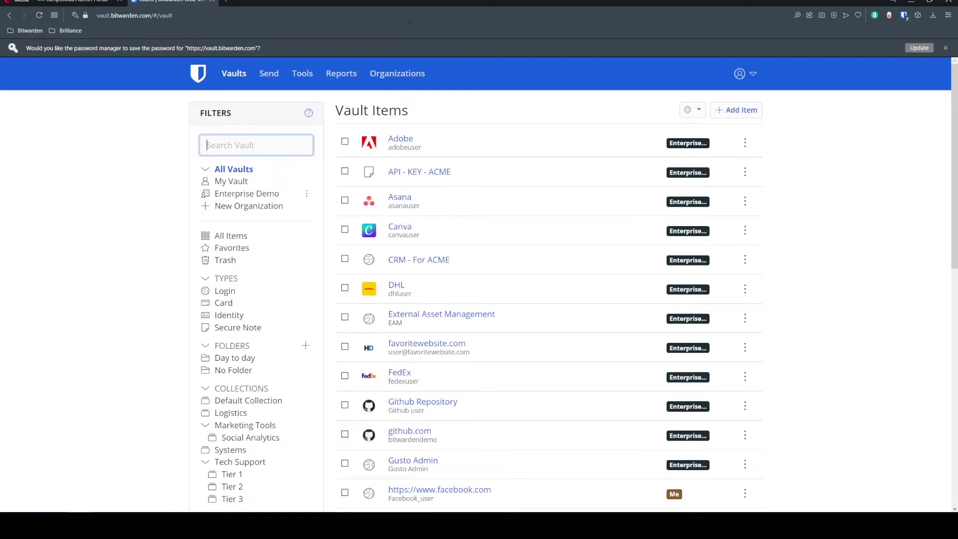
click(397, 73)
Step: Save BWBrilliance as the organization identifier, then log out of the web vault
click(369, 138)
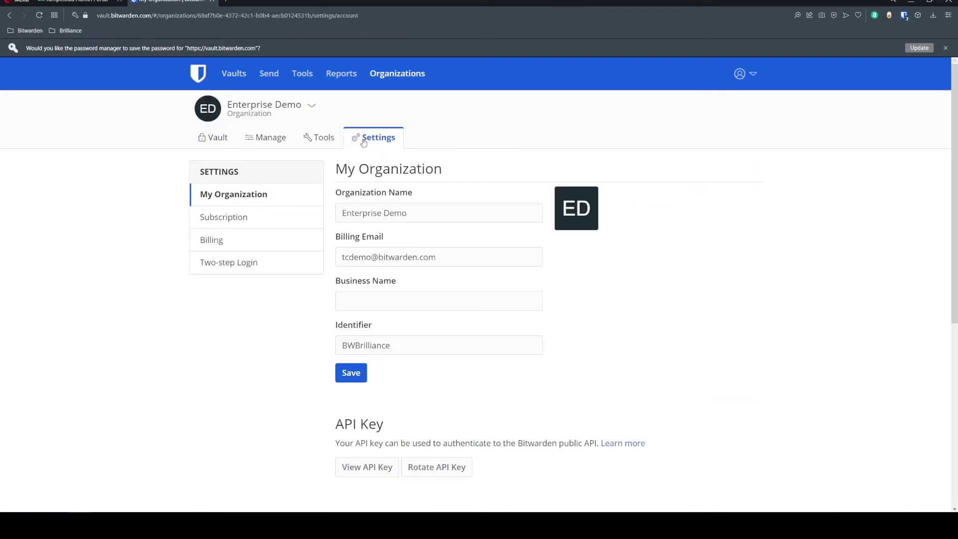
double_click(409, 349)
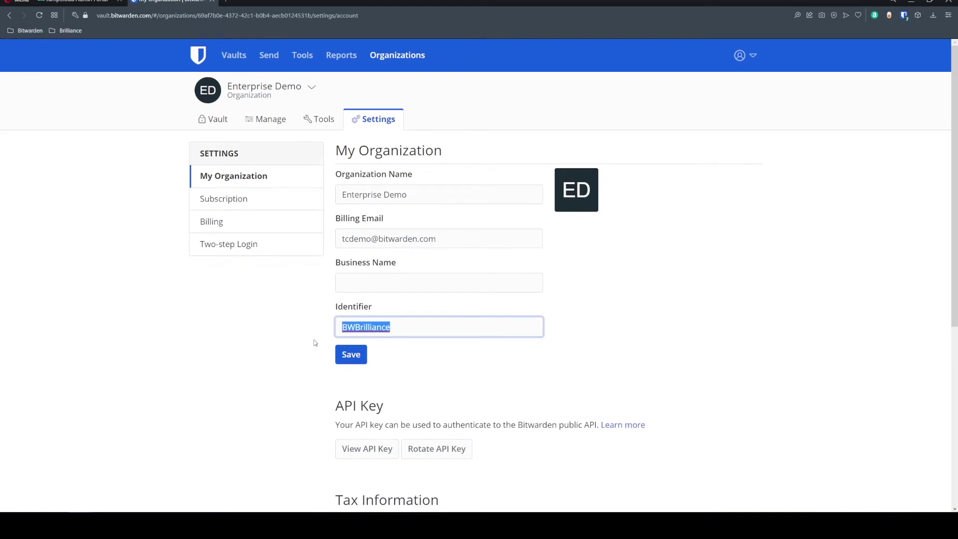
click(413, 333)
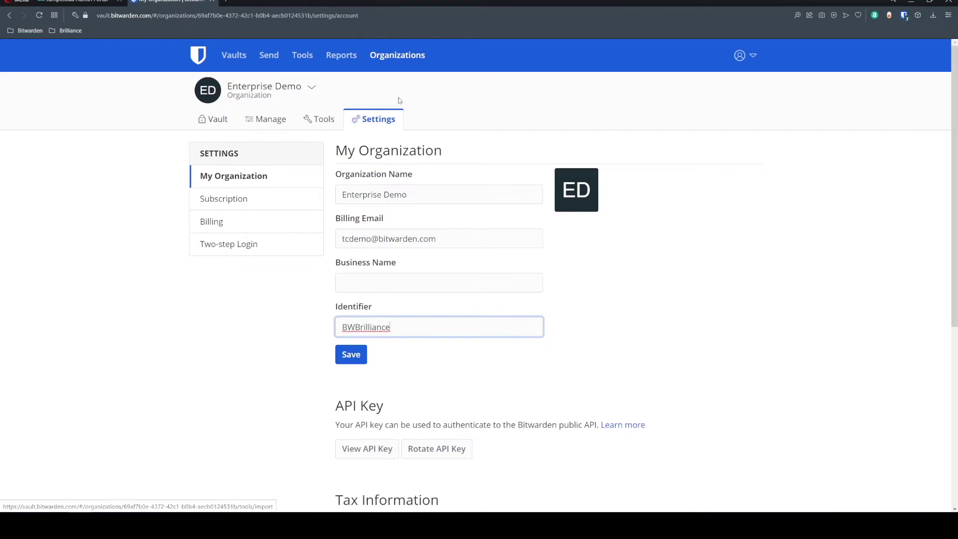
drag(412, 330, 303, 332)
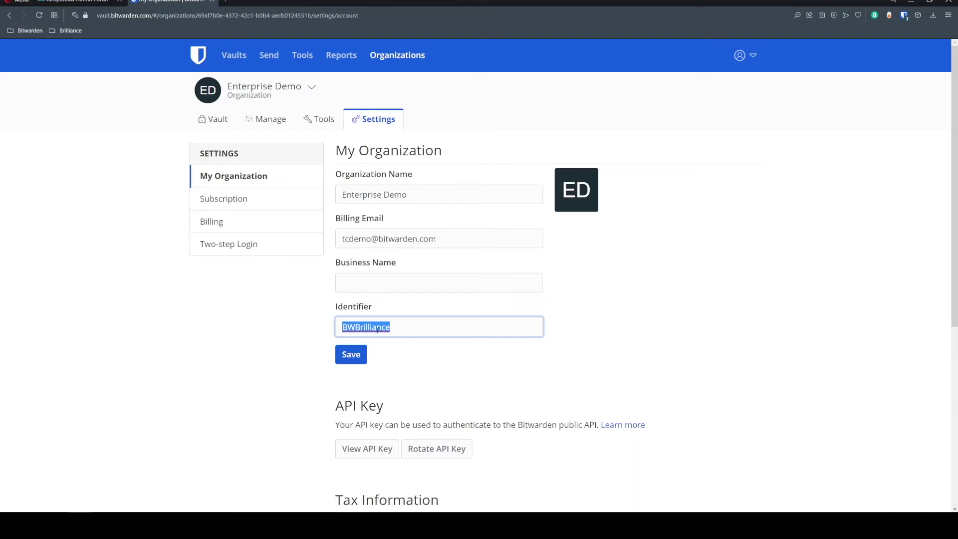
click(353, 356)
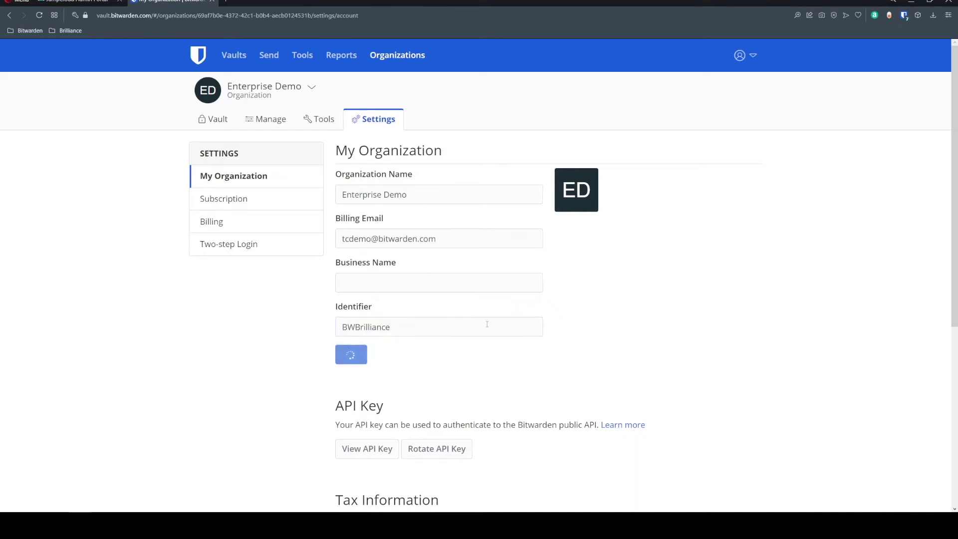
click(740, 55)
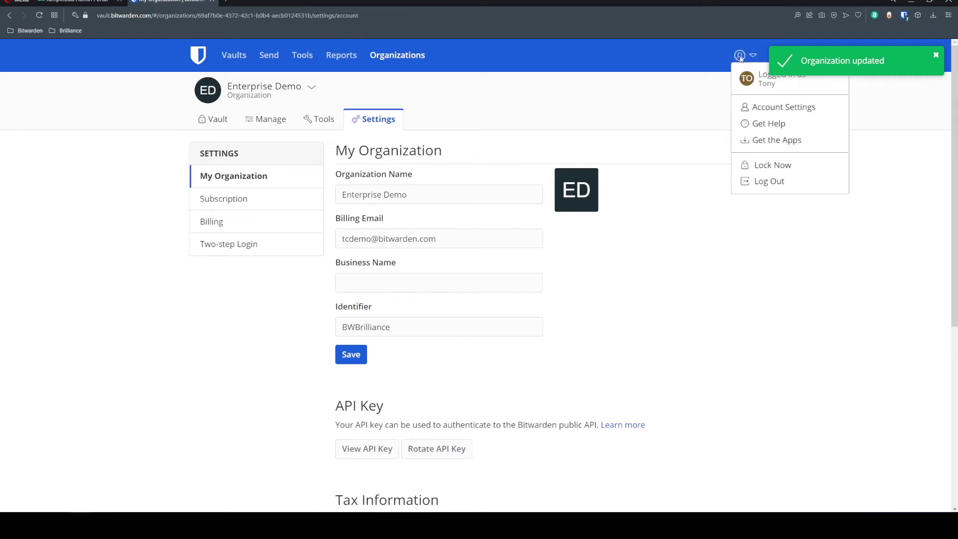
click(739, 184)
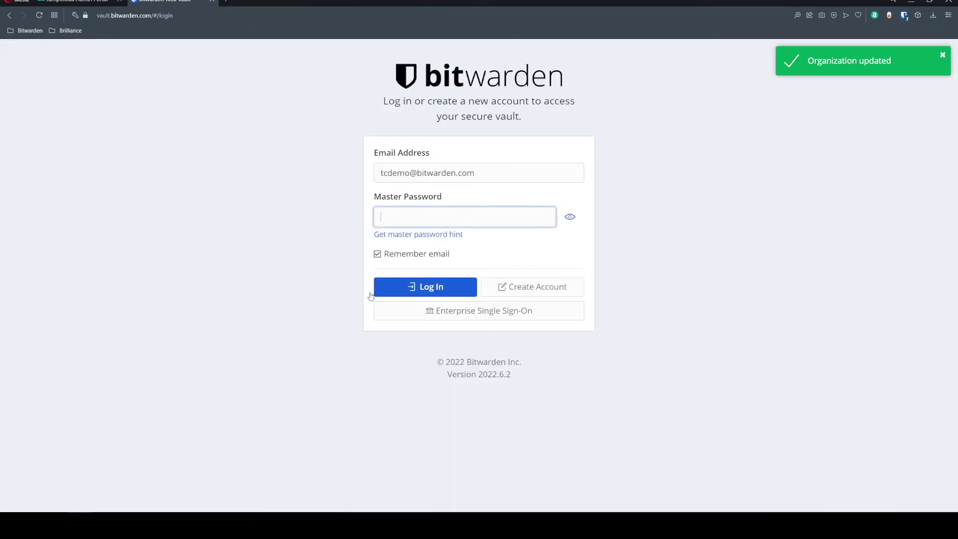
Step: Log in through enterprise SSO with the BWBrilliance identifier and unlock the vault
click(419, 314)
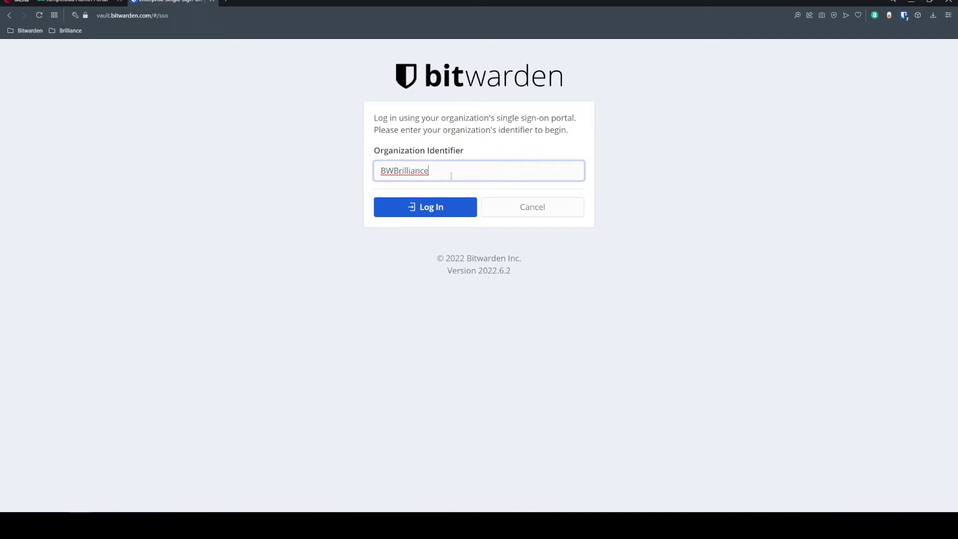
click(412, 214)
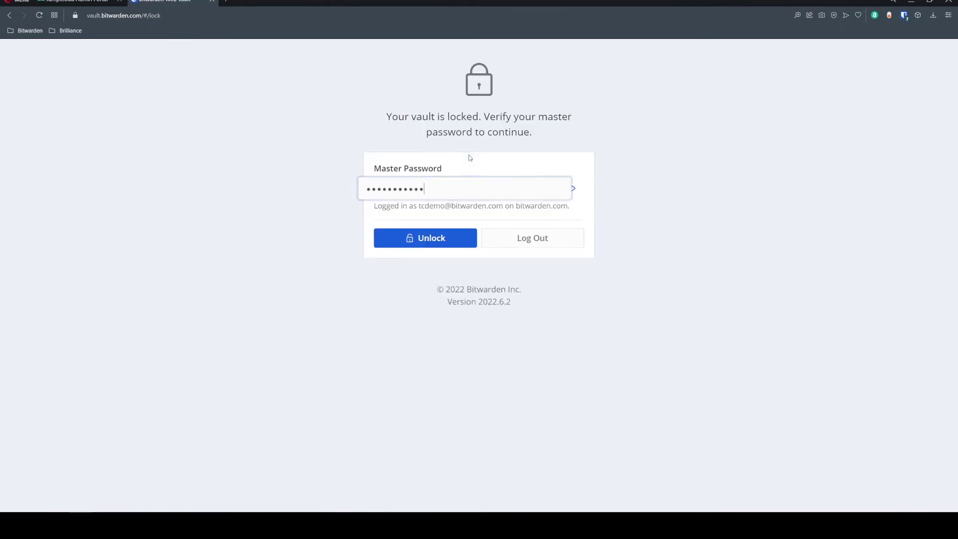
click(418, 240)
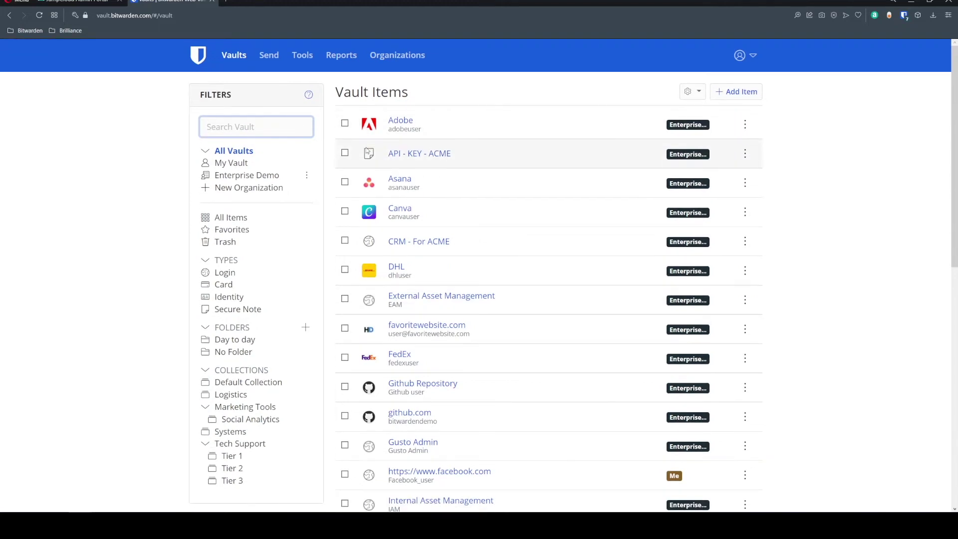
Step: Open the Enterprise Demo organization and review its People list and settings
click(379, 56)
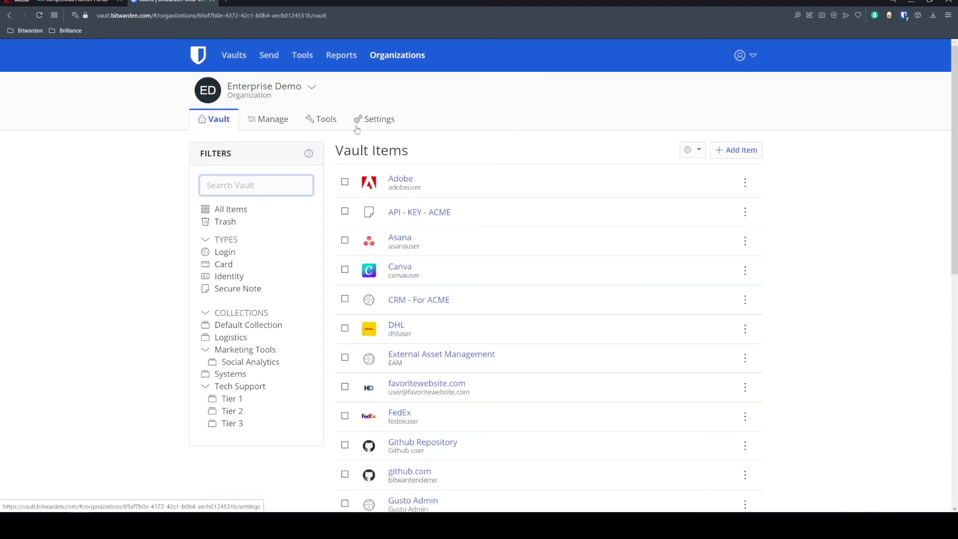
click(265, 122)
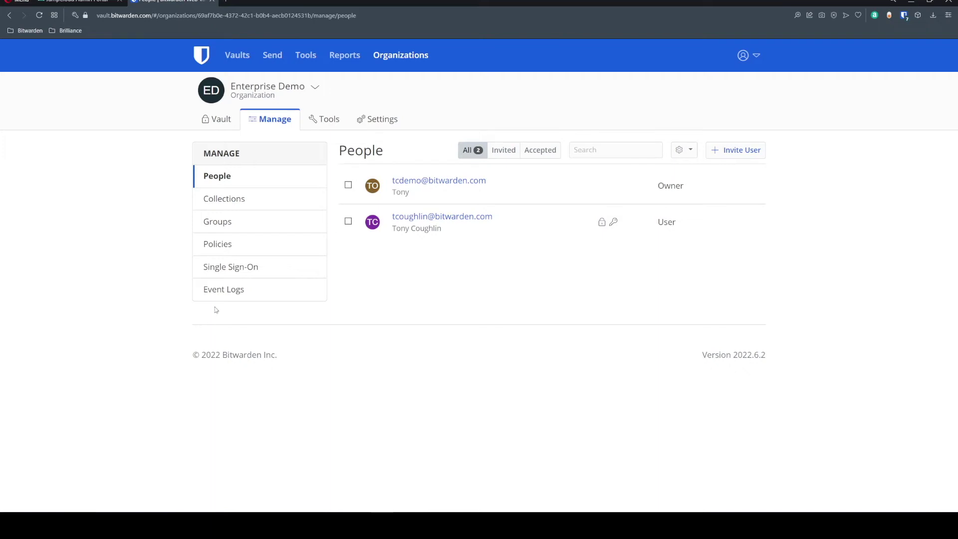
click(372, 123)
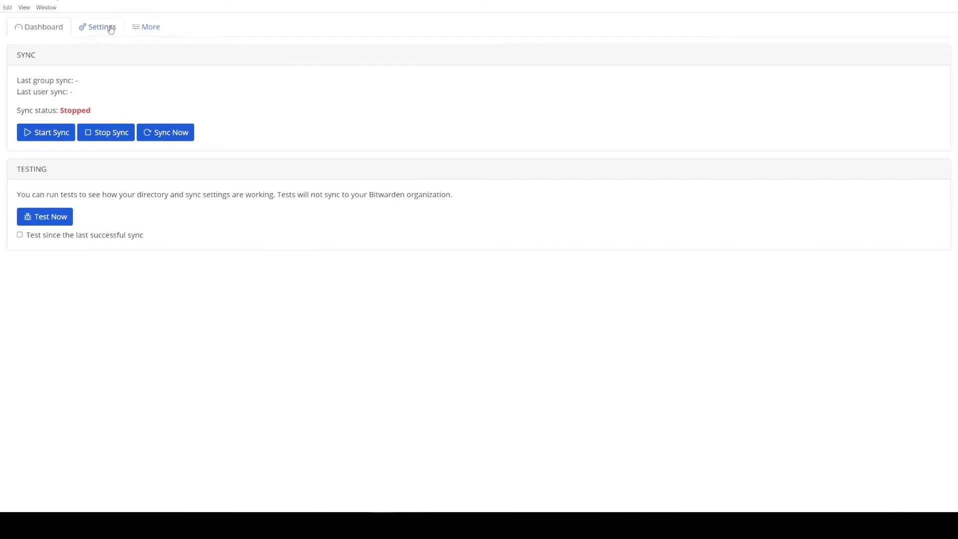
Step: Confirm the sync settings use Azure Active Directory with the Azure AD Public identity authority
click(110, 30)
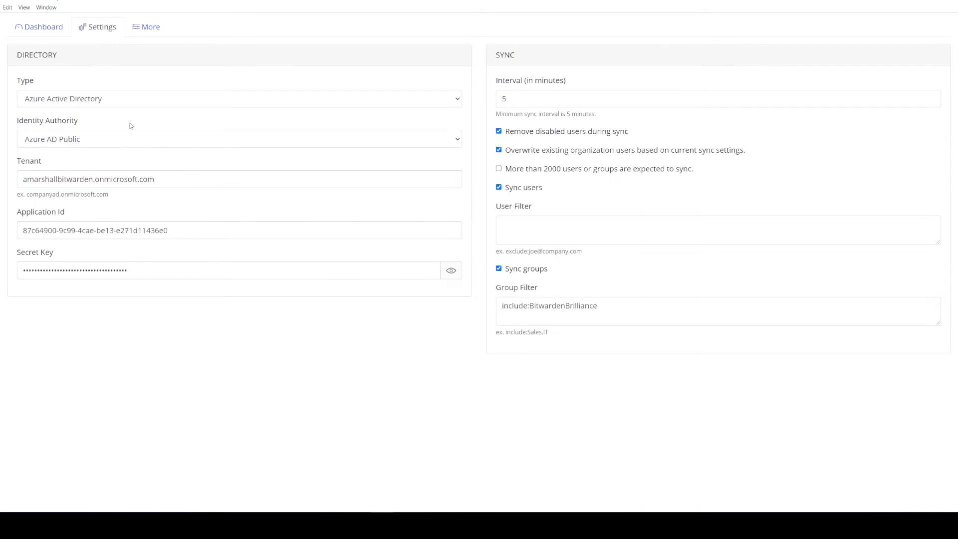
click(132, 104)
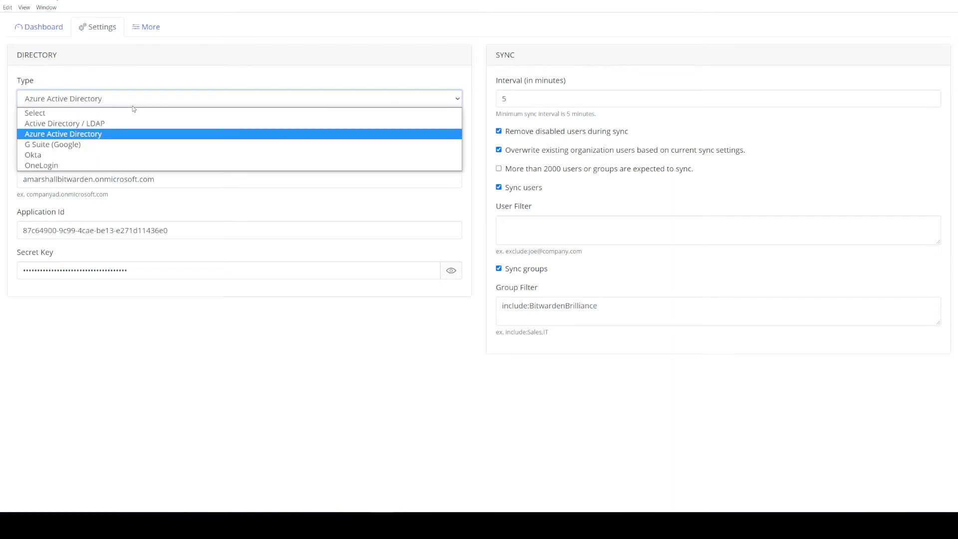
click(152, 73)
click(113, 144)
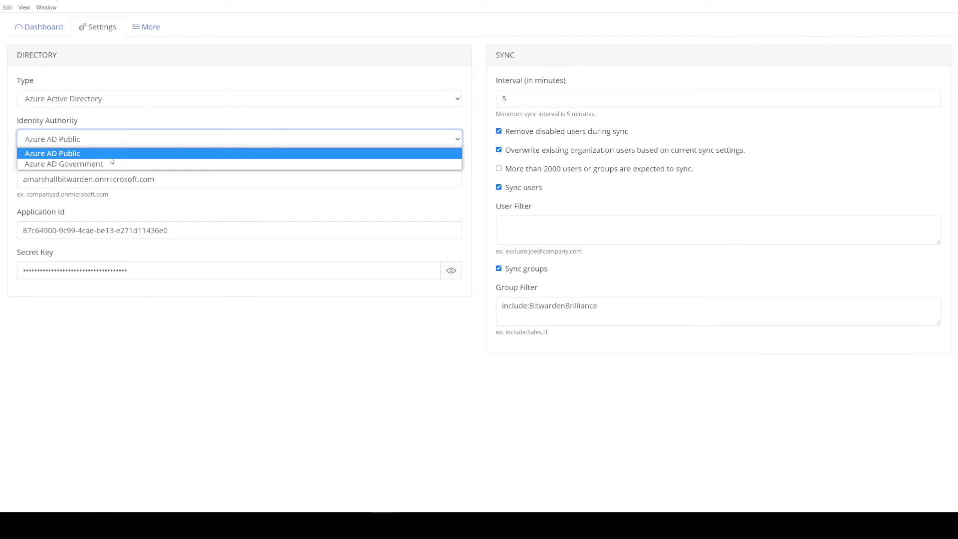
click(111, 158)
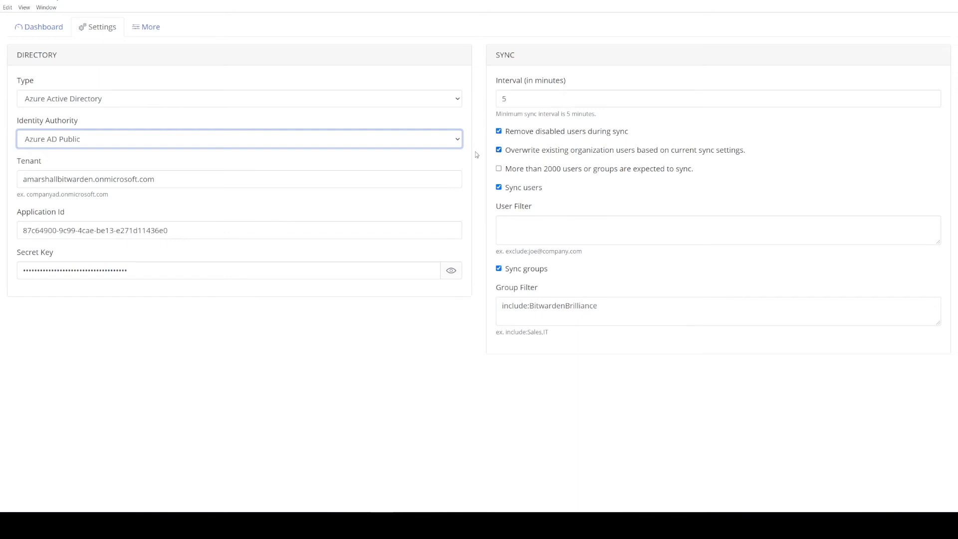
Step: Uncheck 'Overwrite existing organization users' and check the filters, including Group Filter BitwardenBrilliance
click(548, 153)
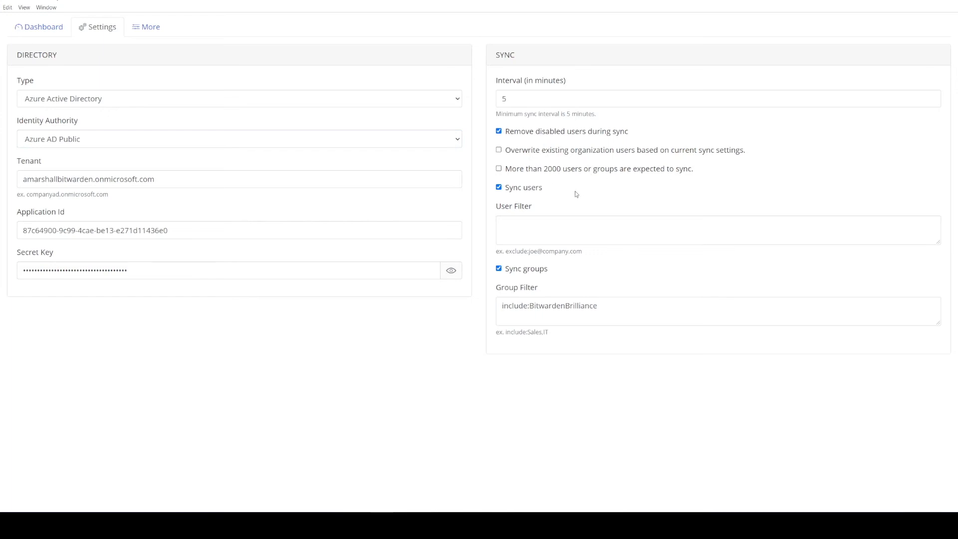
drag(533, 174, 564, 173)
click(564, 181)
click(517, 235)
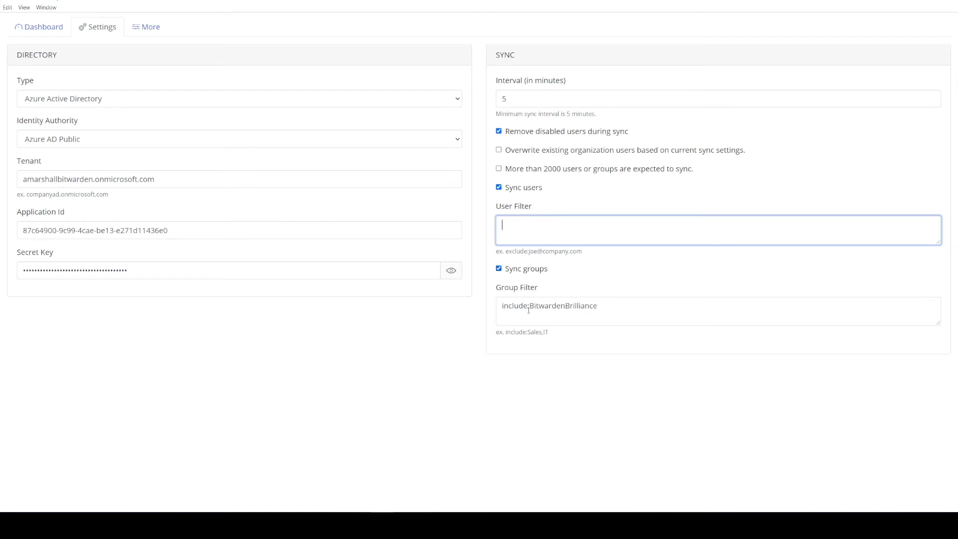
drag(529, 309, 620, 320)
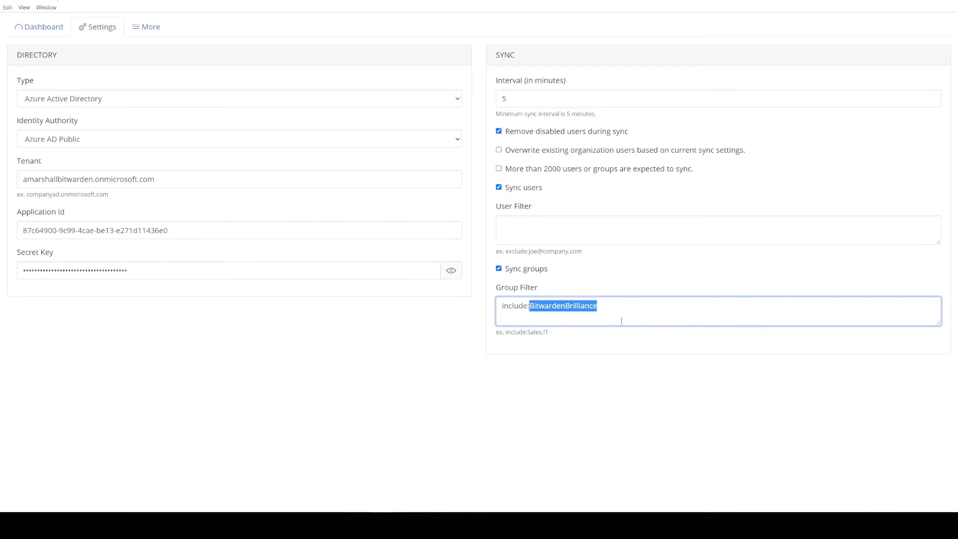
Step: Test the directory settings, review the users and group, then sync BitwardenBrilliance and its two users
click(44, 28)
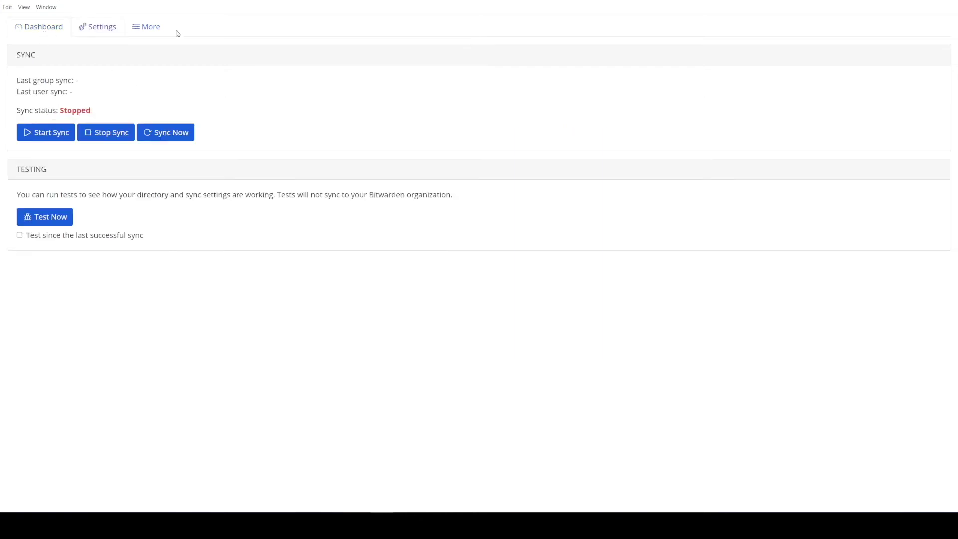
click(57, 217)
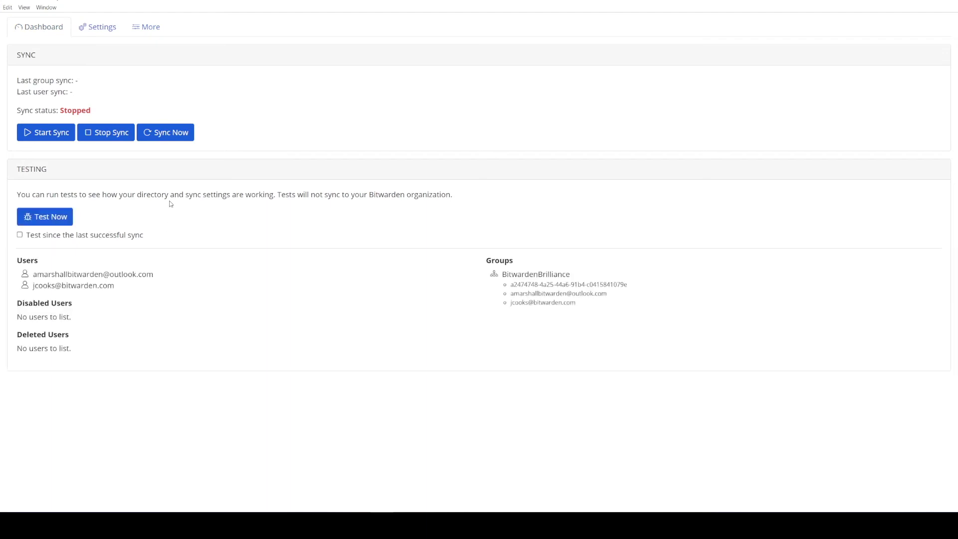
mouse_move(100, 276)
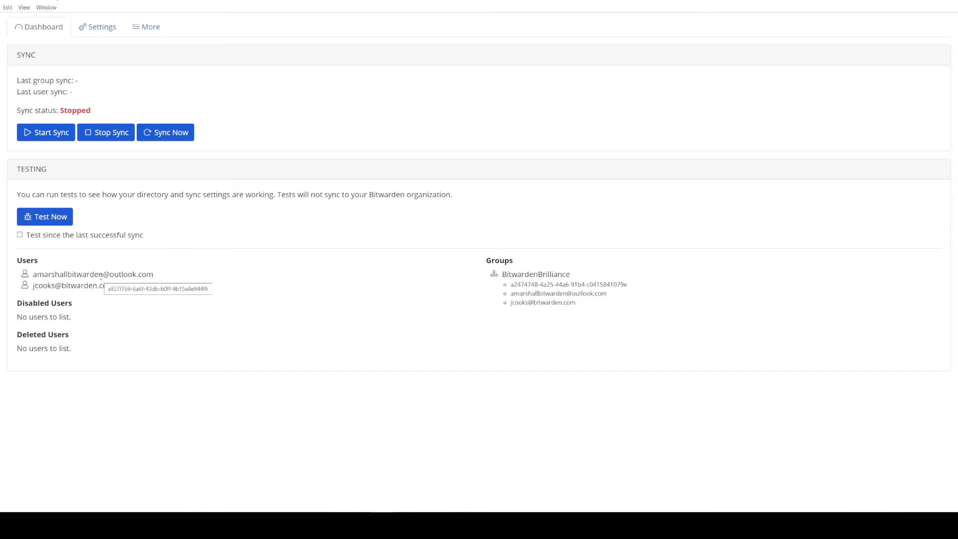
mouse_move(550, 275)
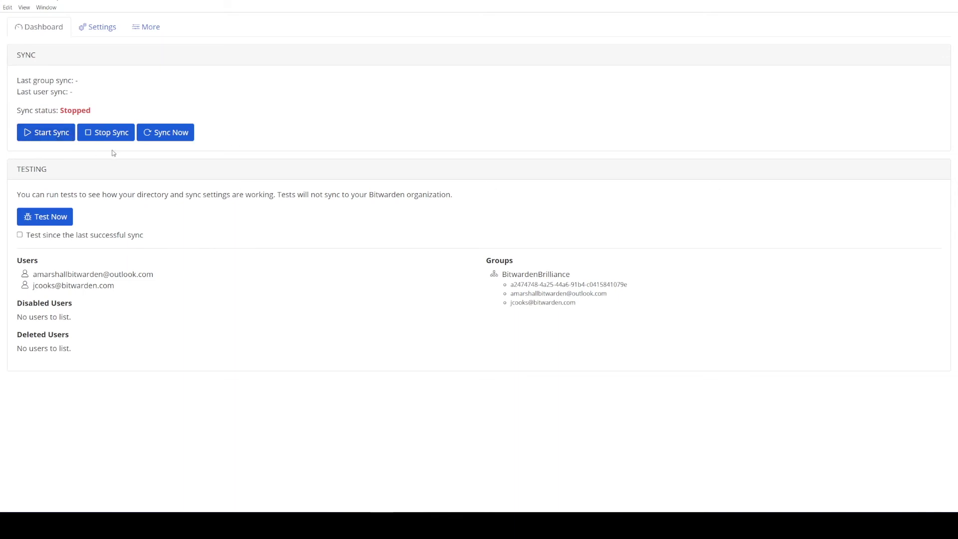
click(172, 133)
click(168, 131)
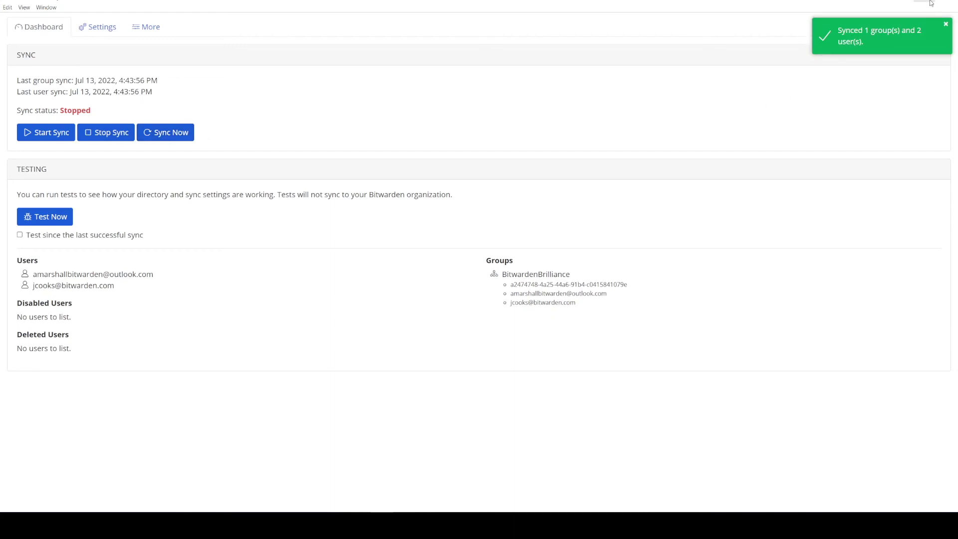
Step: Check the Enterprise Demo People list and filter to Accepted members
click(908, 2)
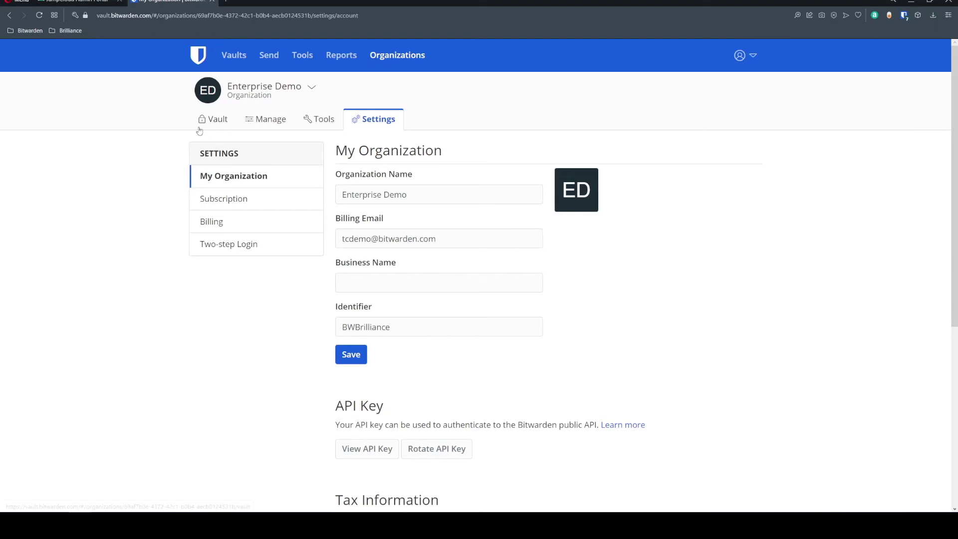
click(227, 125)
click(276, 126)
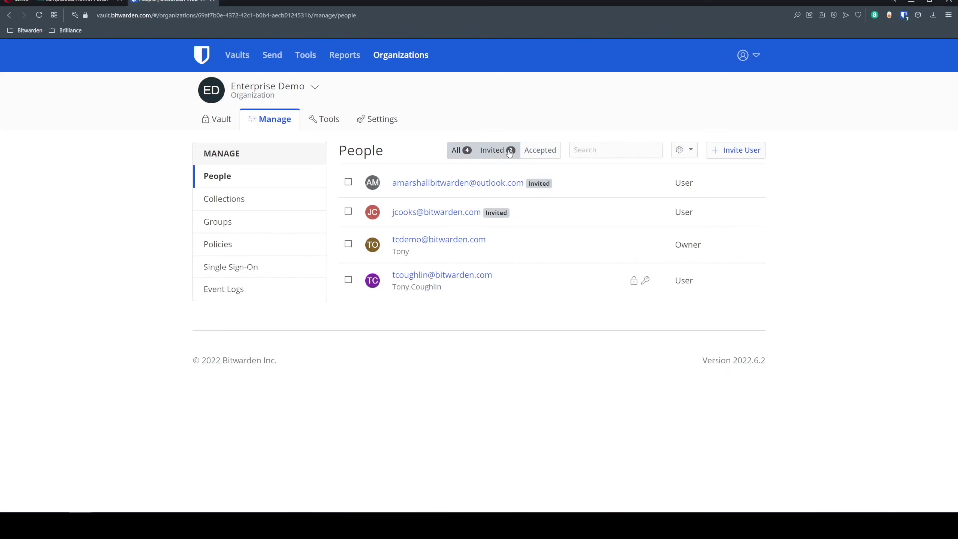
click(533, 153)
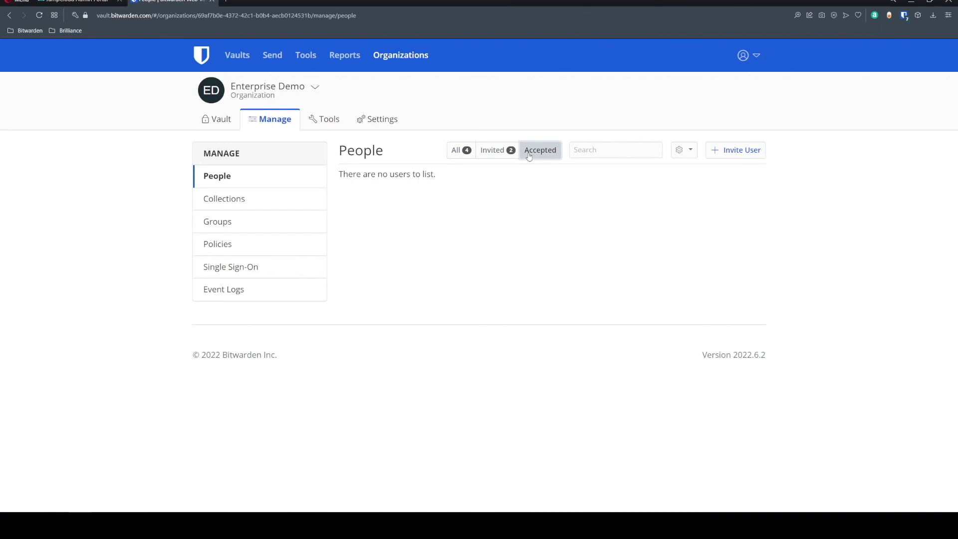
Step: Compare the BitwardenBrilliance group's External Id with the one in Directory Connector
click(217, 229)
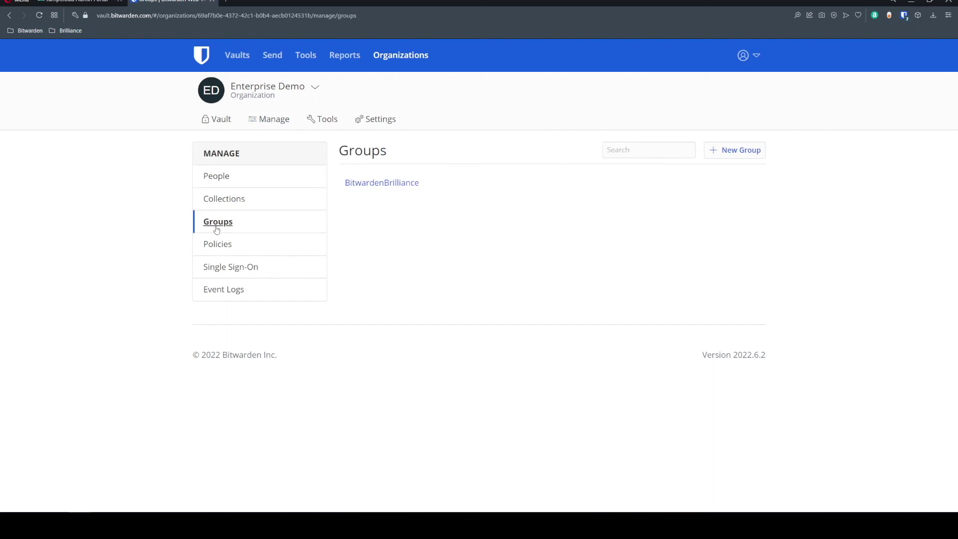
click(414, 187)
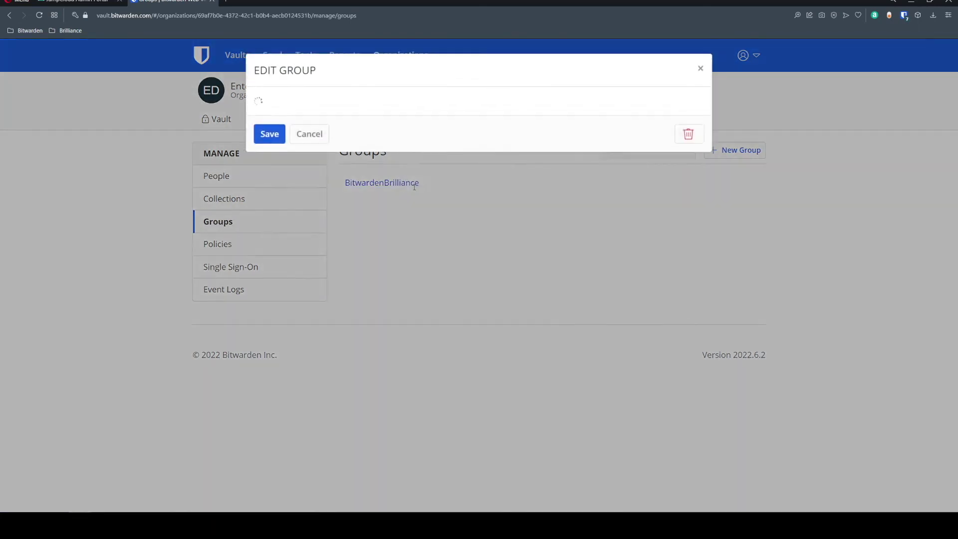
drag(412, 167, 260, 171)
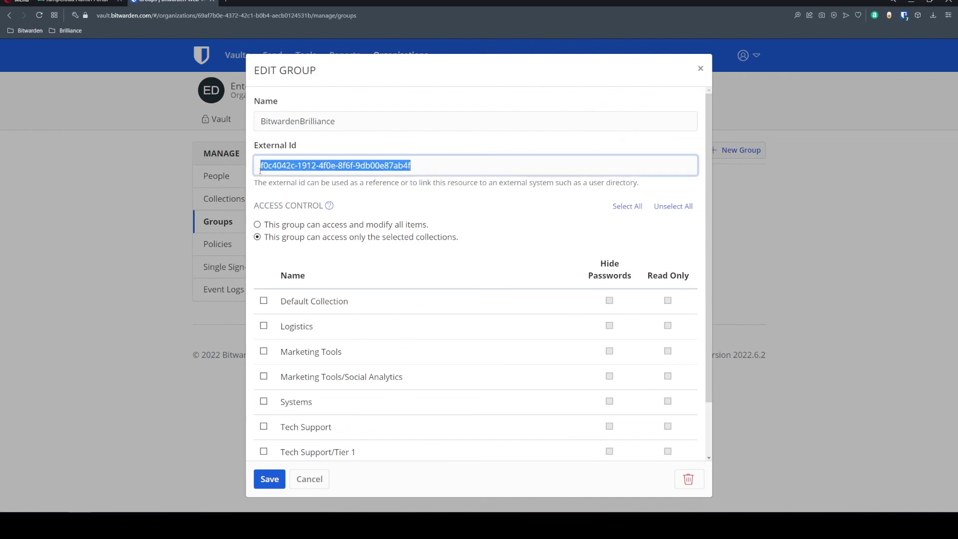
key(alt+Tab)
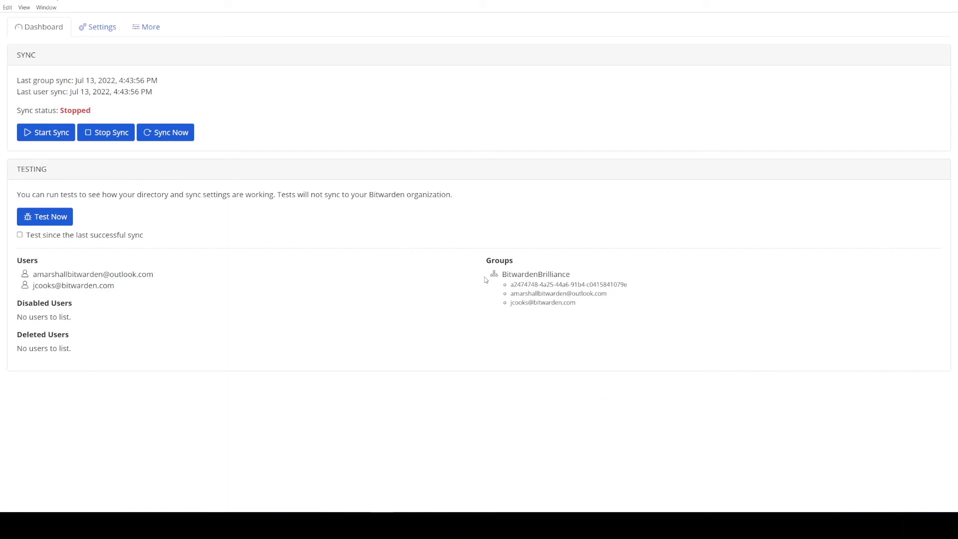
mouse_move(517, 277)
key(alt+Tab)
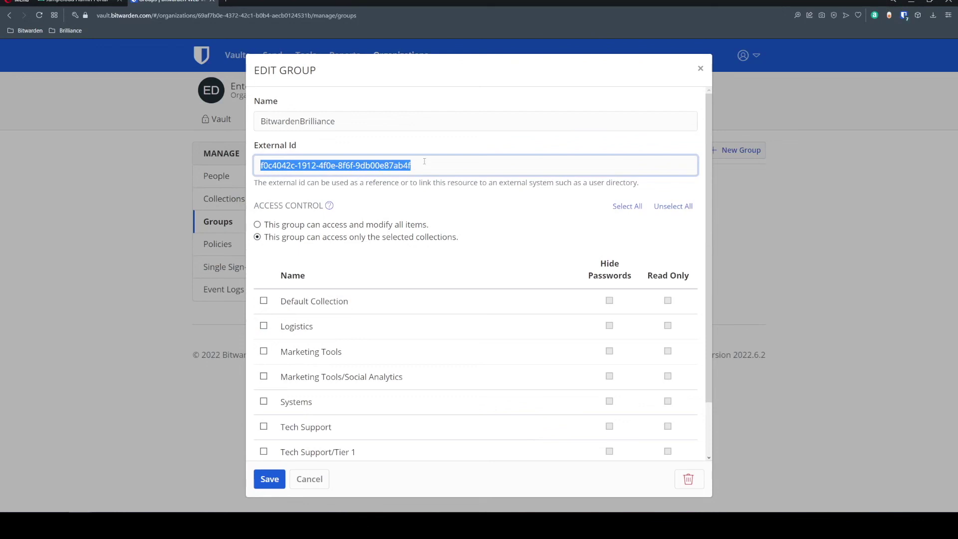
Step: Close the group details and view the users assigned to BitwardenBrilliance
click(699, 70)
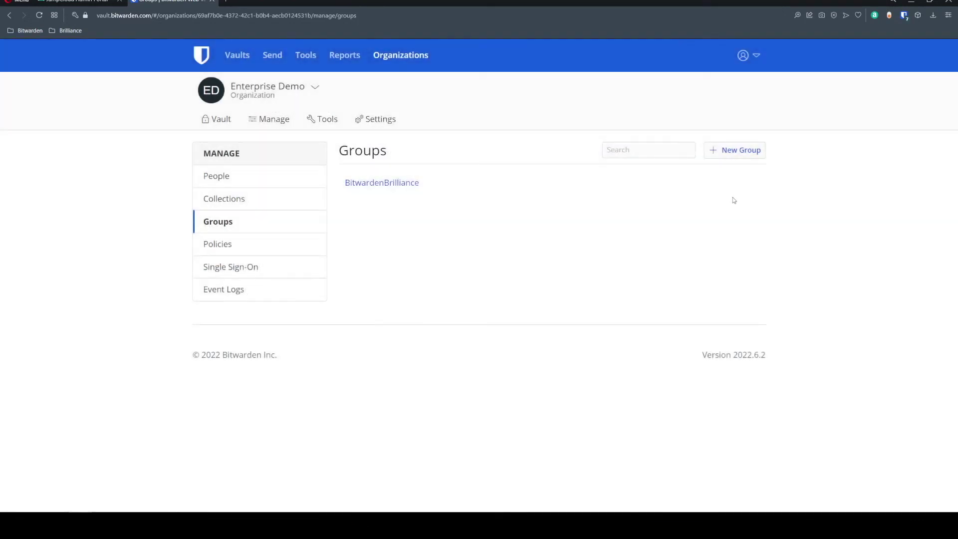
click(738, 183)
click(718, 206)
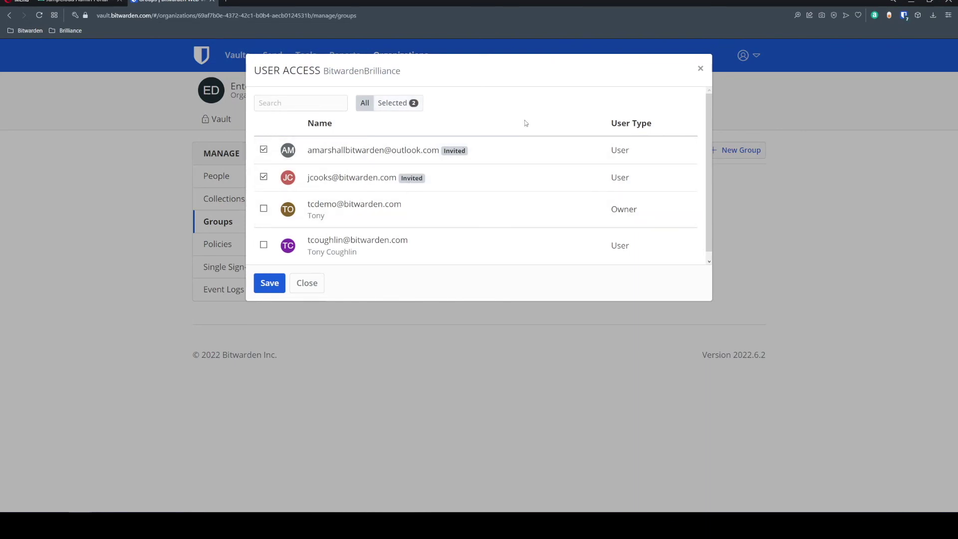
click(308, 294)
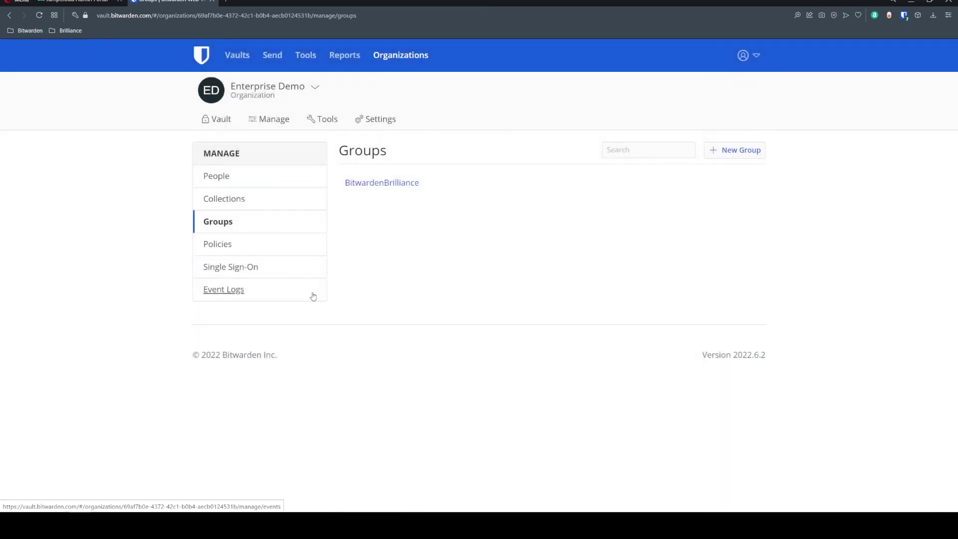